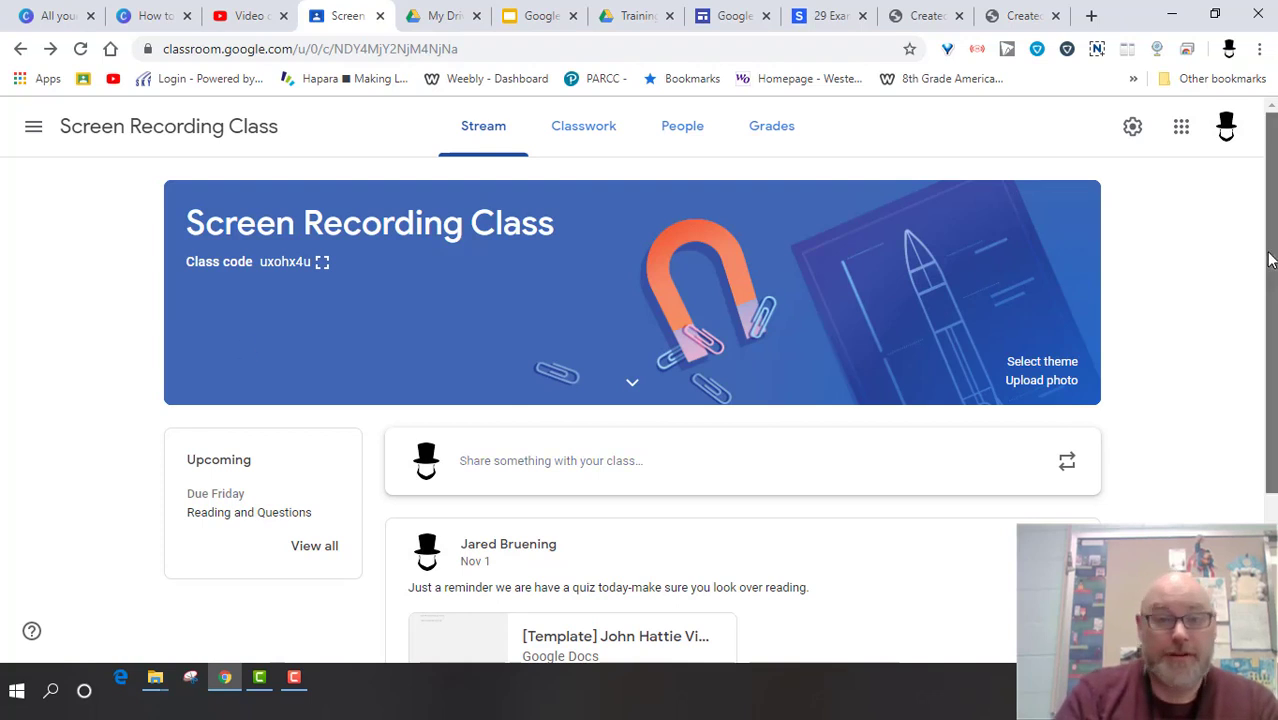
# Open the Reading and Questions assignment for editing, review its details and attachments, and close it without changes
pyautogui.moveTo(1270, 260); pyautogui.dragTo(1272, 422)
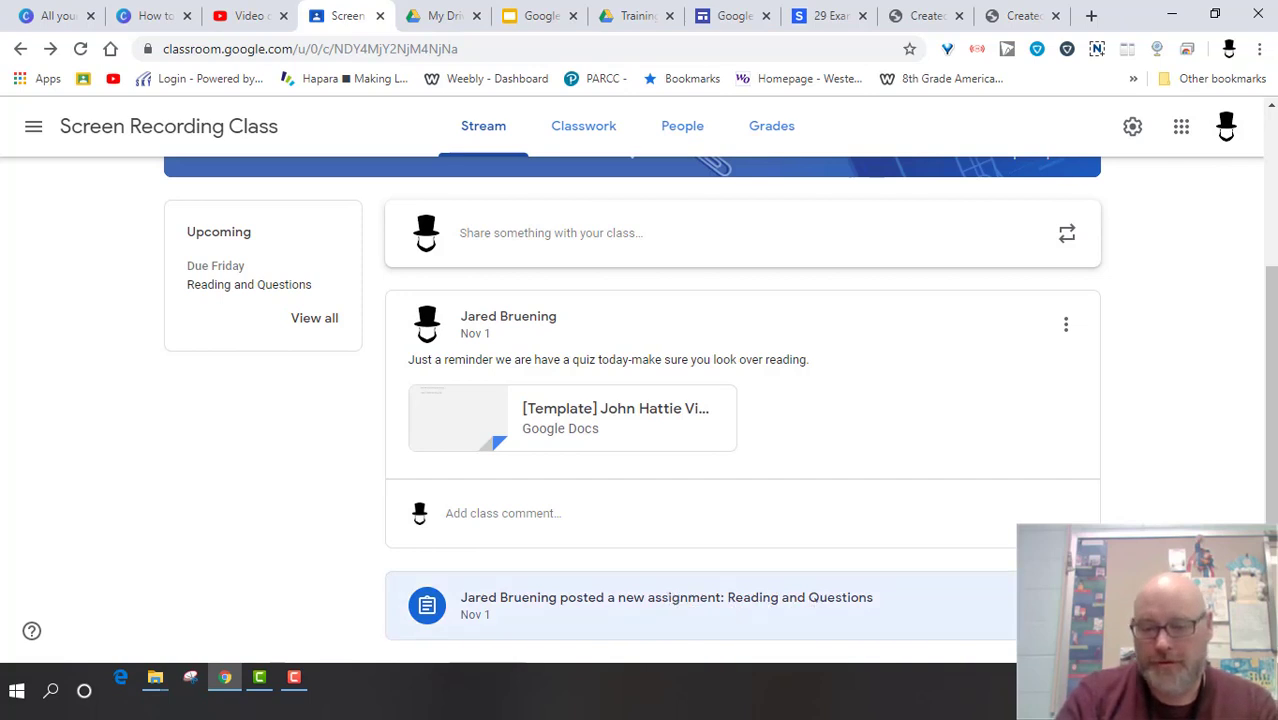
pyautogui.click(1066, 605)
pyautogui.click(992, 597)
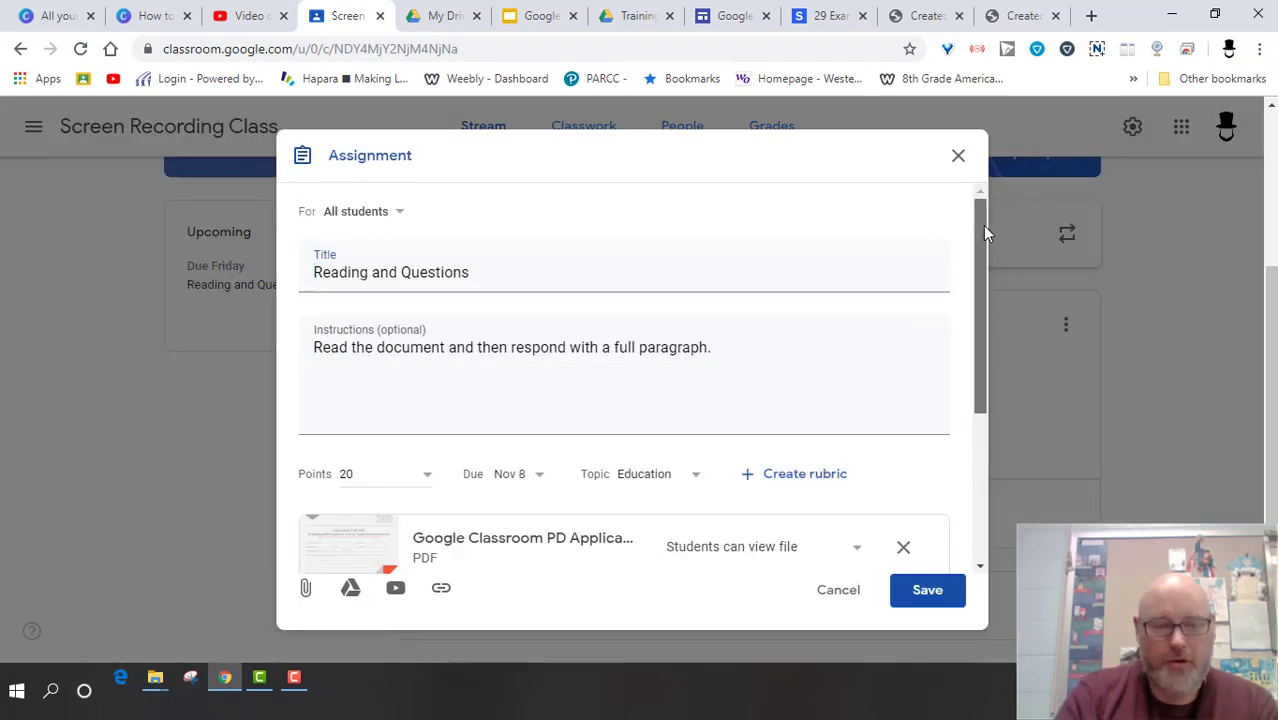
pyautogui.moveTo(982, 225); pyautogui.dragTo(976, 375)
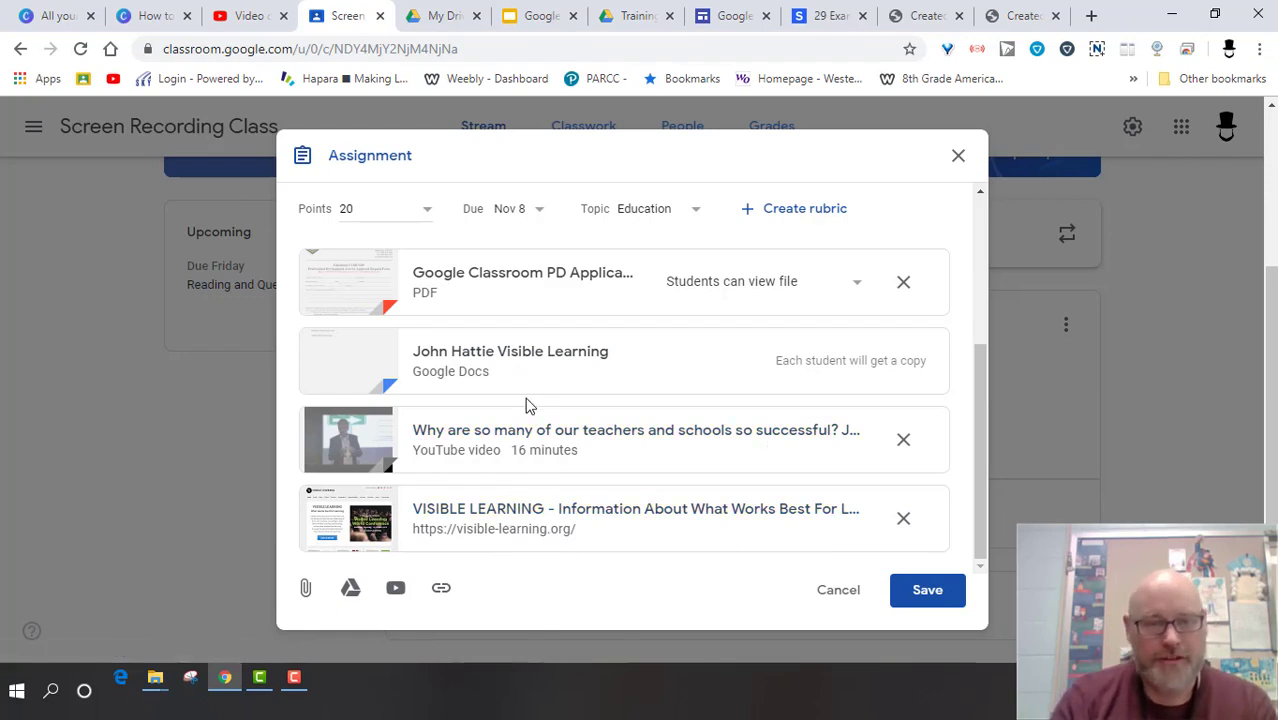
pyautogui.click(958, 158)
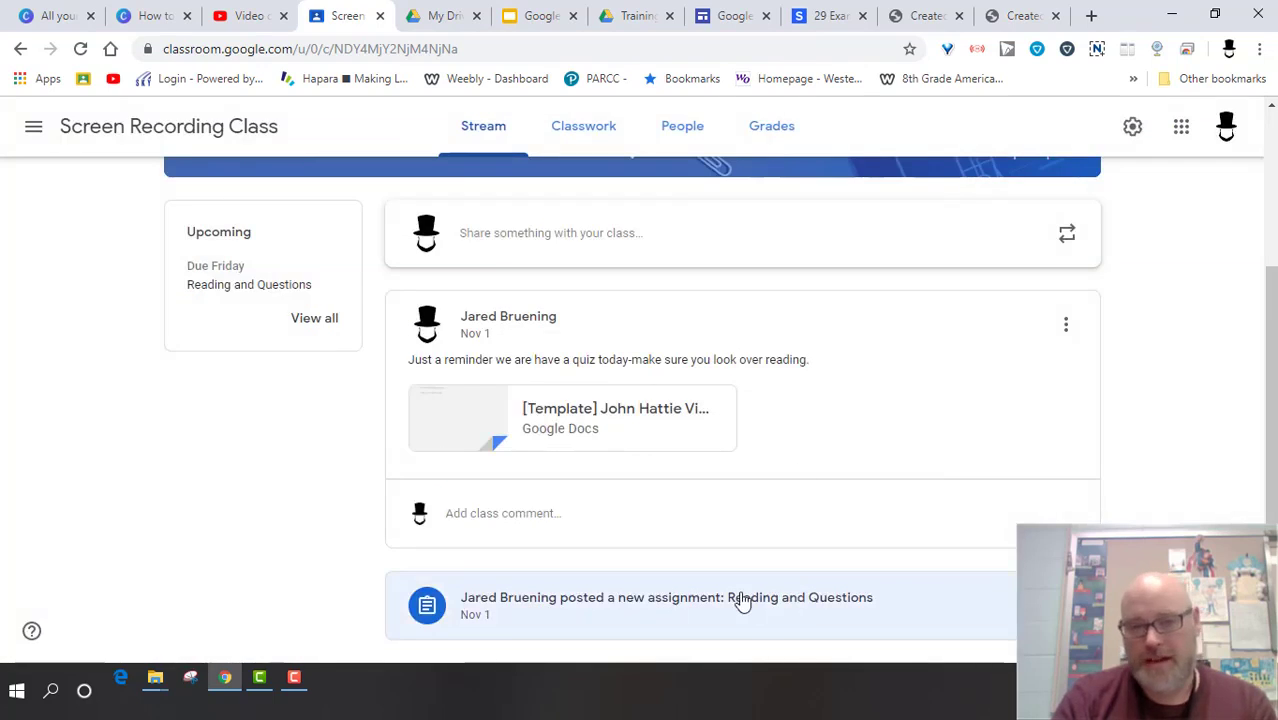
# Open the student work for Reading and Questions, select the student who turned it in, and start an email
pyautogui.click(711, 608)
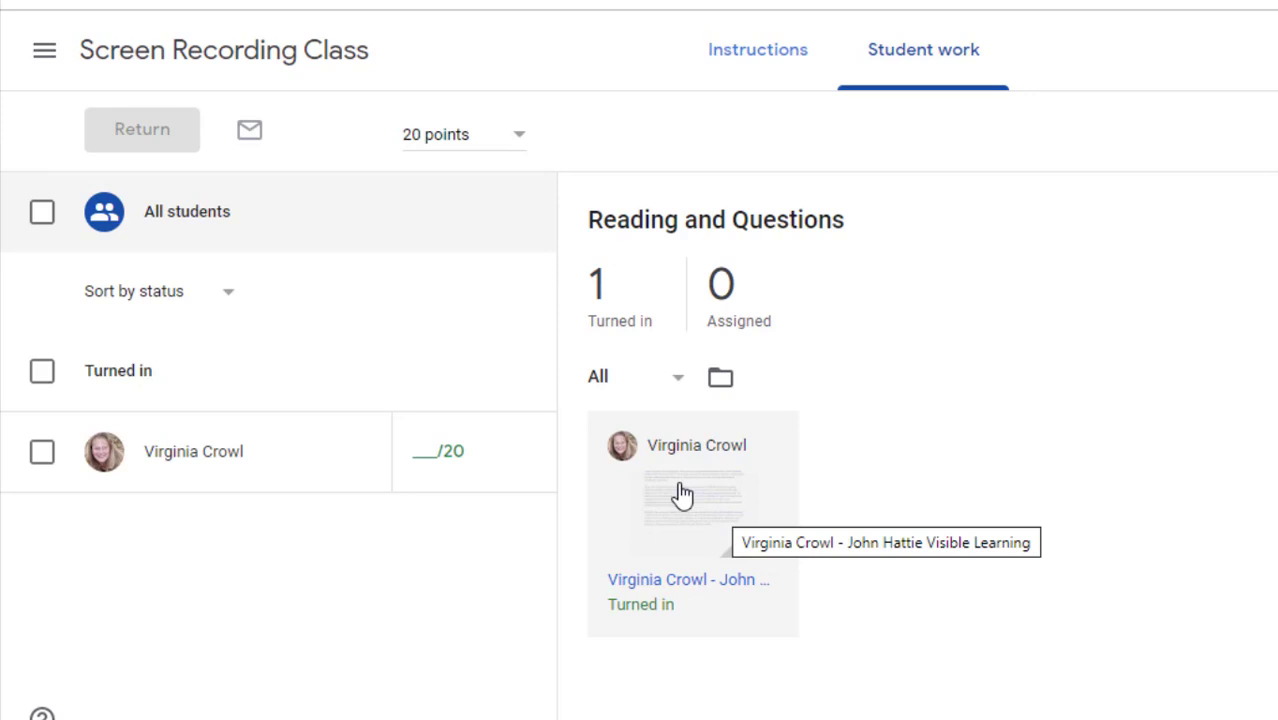
pyautogui.click(40, 455)
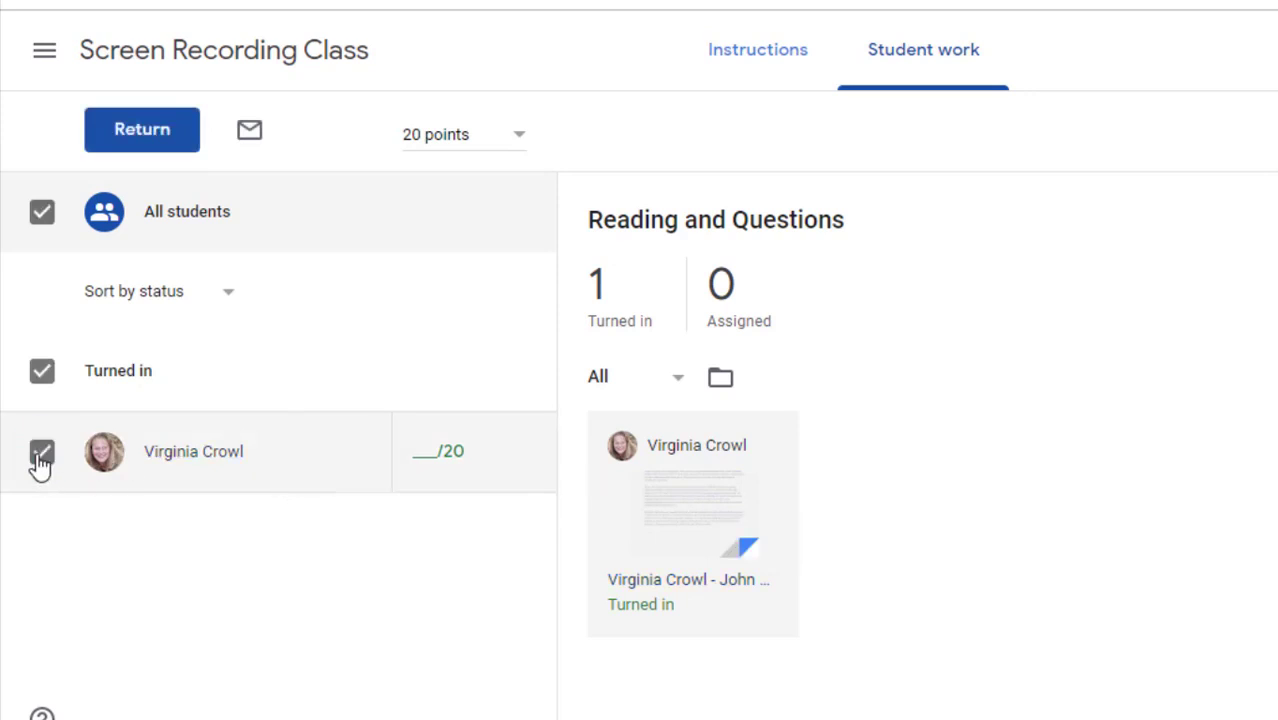
pyautogui.click(250, 131)
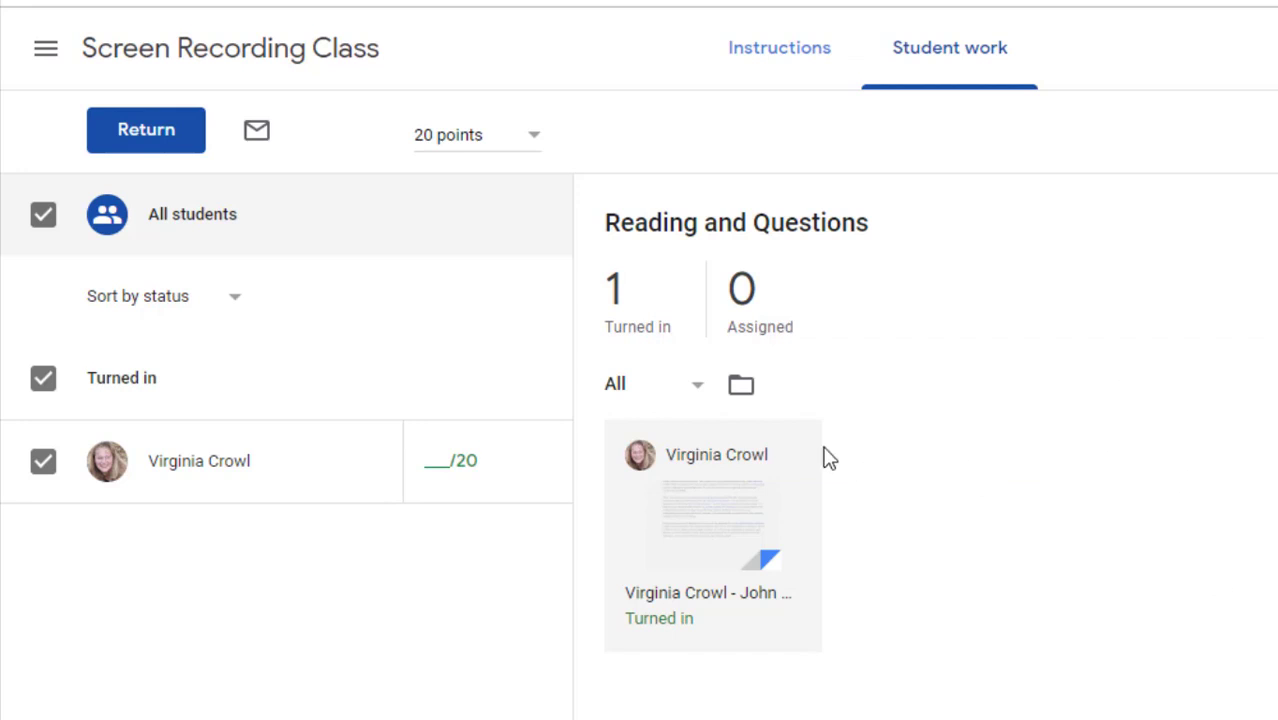
# View the Reading and Questions assignment's Drive folder and return to the student work
pyautogui.click(758, 398)
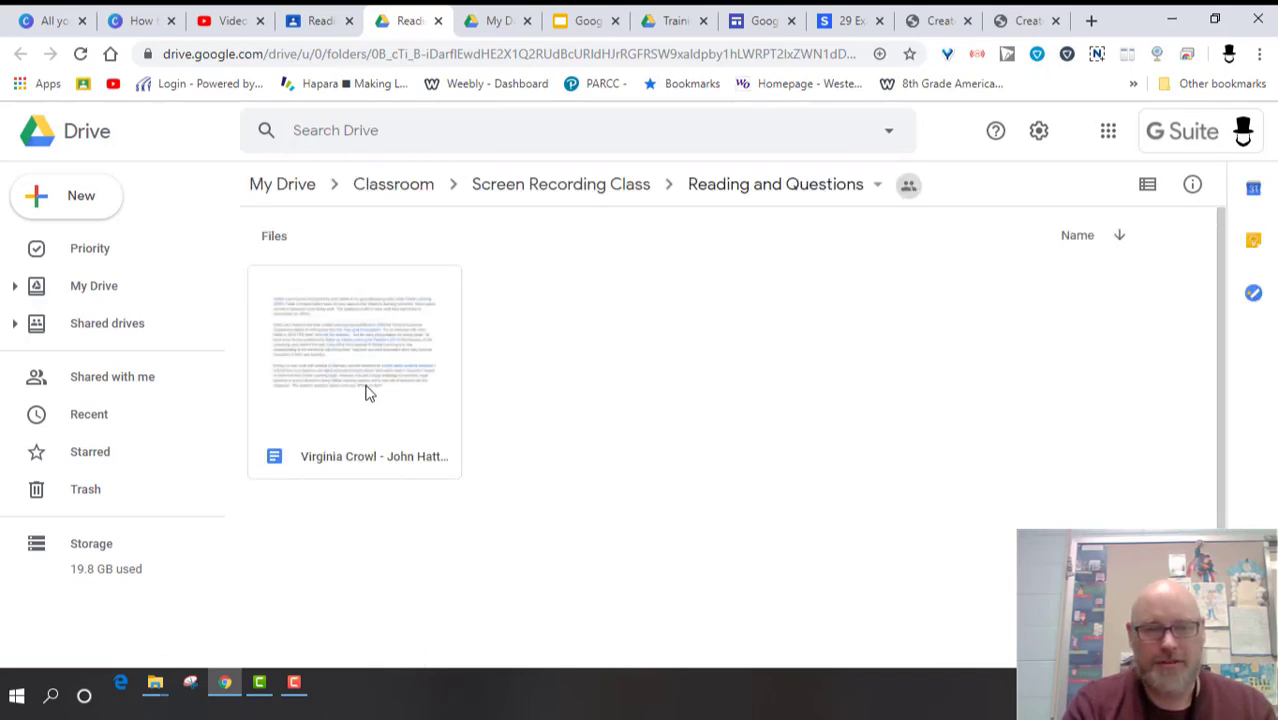
pyautogui.click(437, 21)
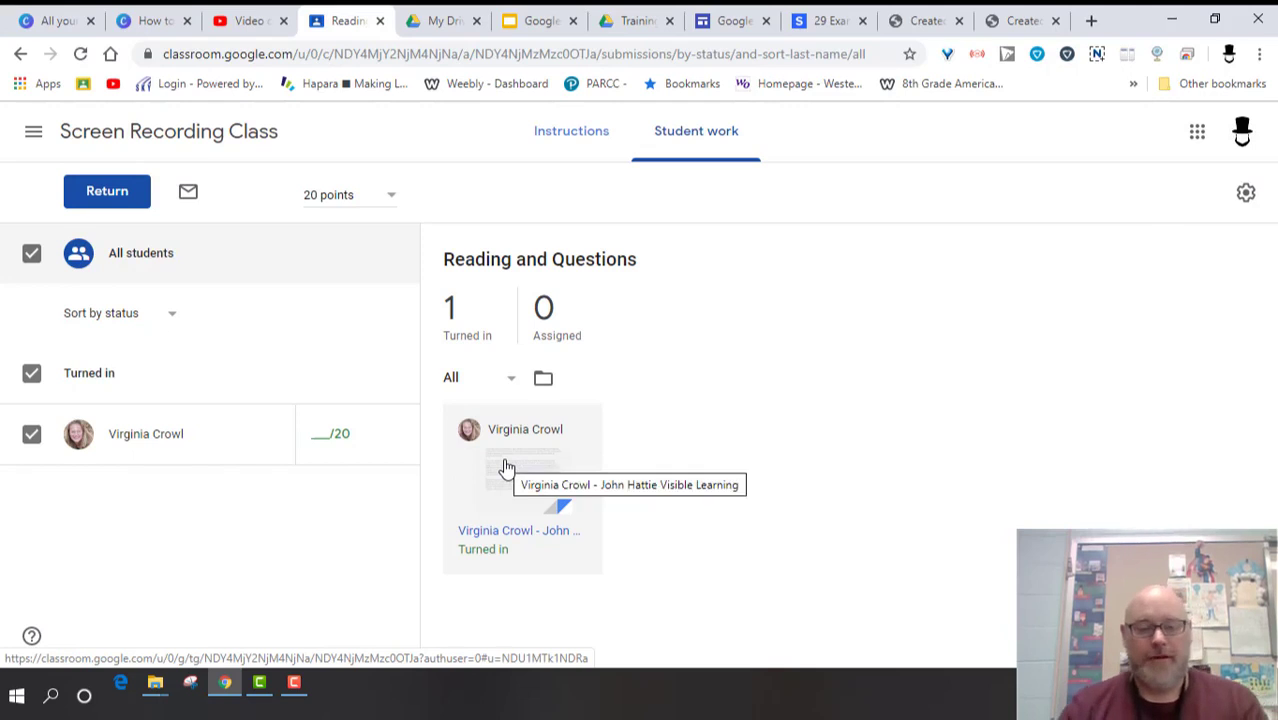
# Open the student's turned-in John Hattie Visible Learning document, check the student list, and look through the text
pyautogui.click(517, 488)
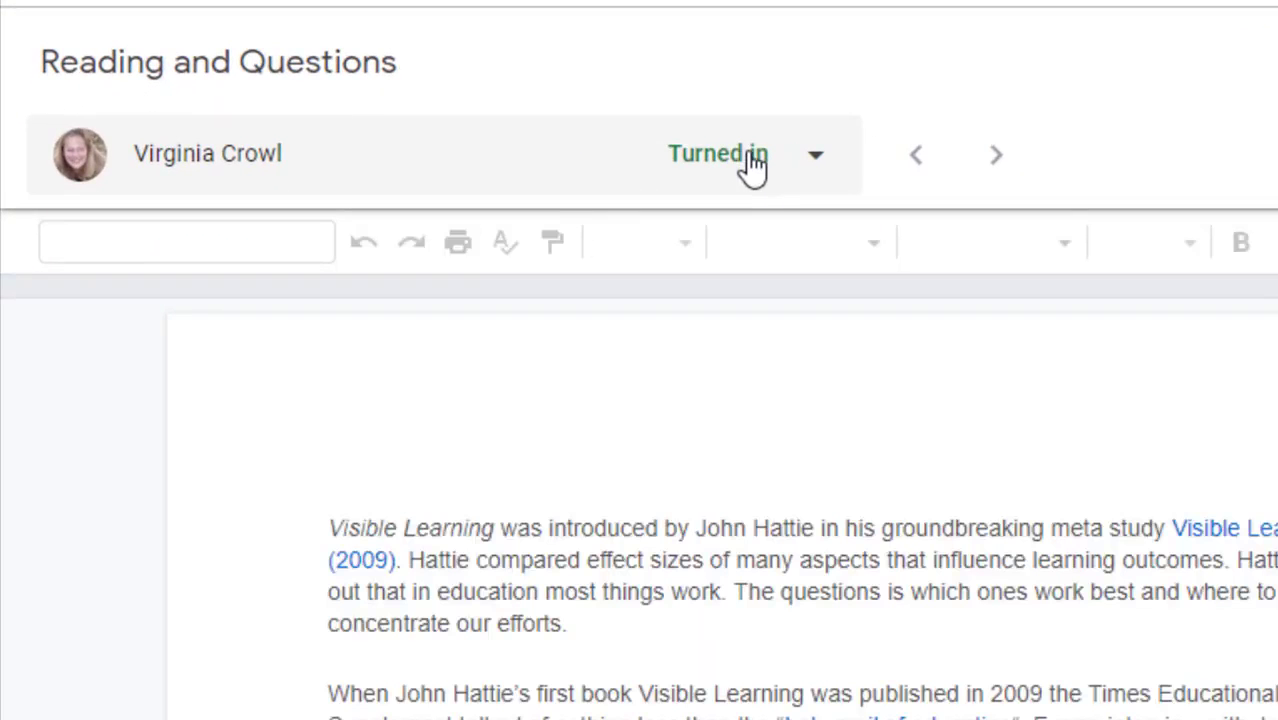
pyautogui.click(818, 165)
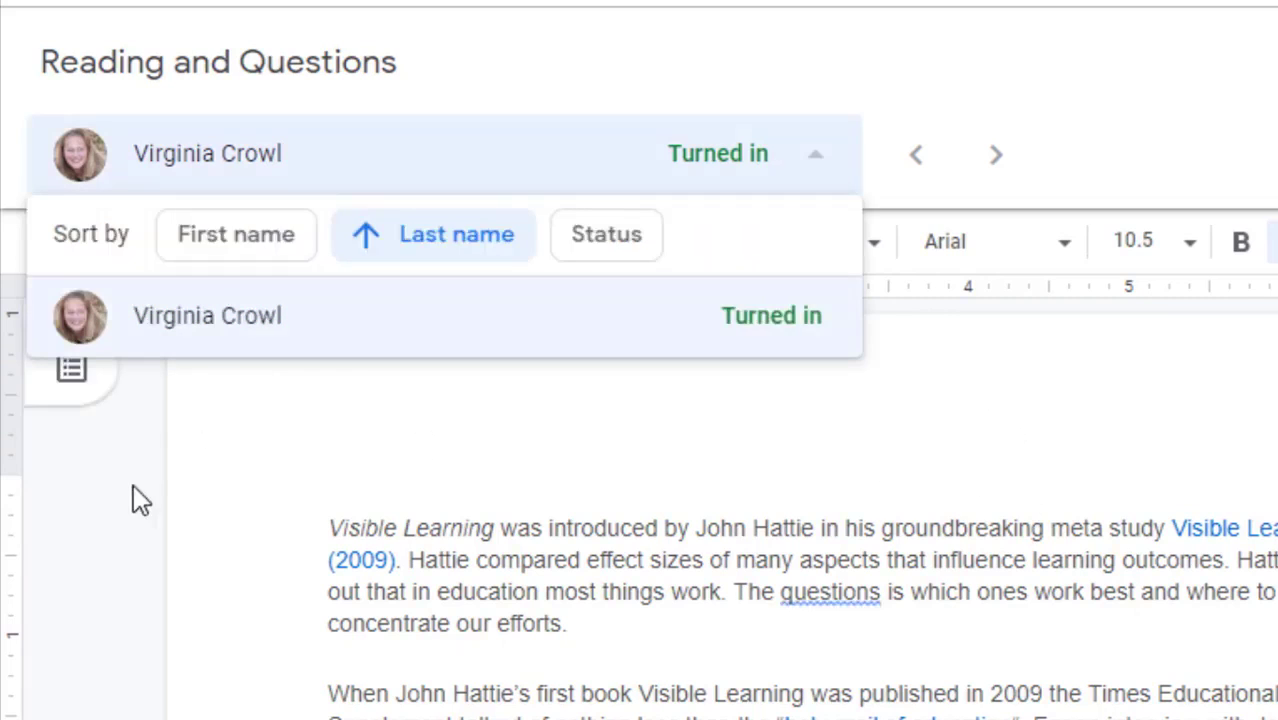
pyautogui.click(126, 524)
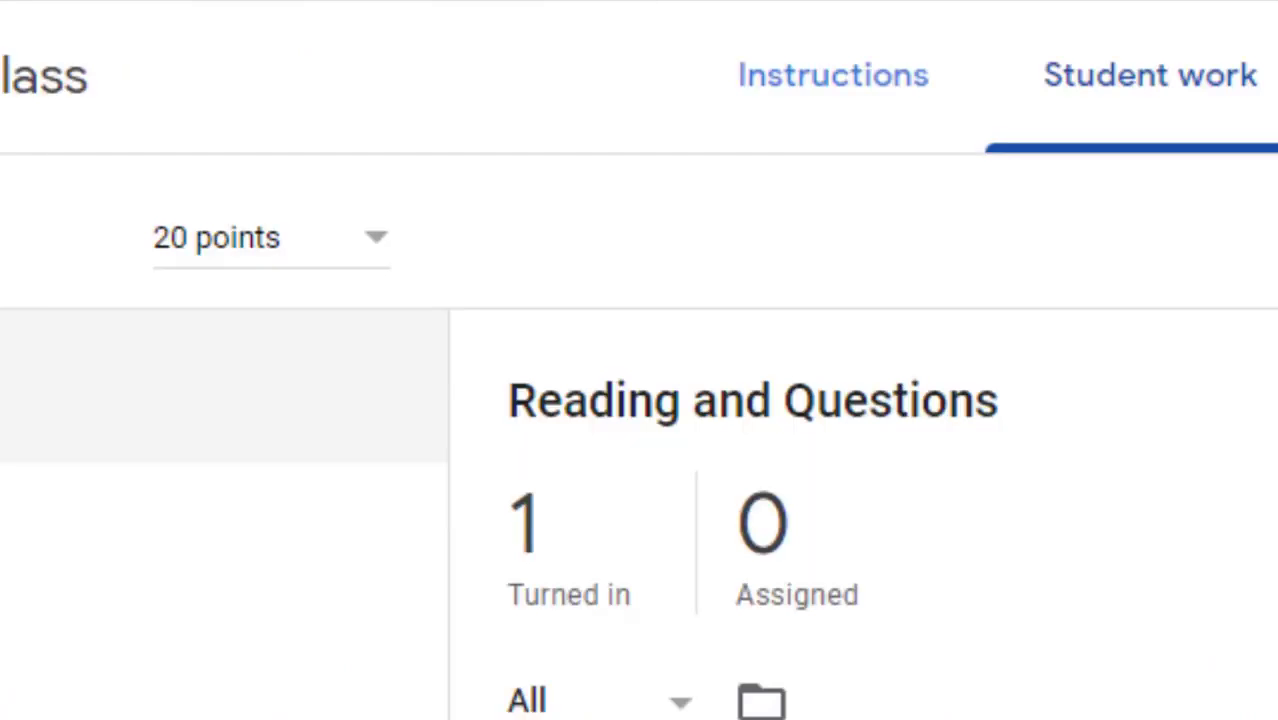
pyautogui.click(428, 16)
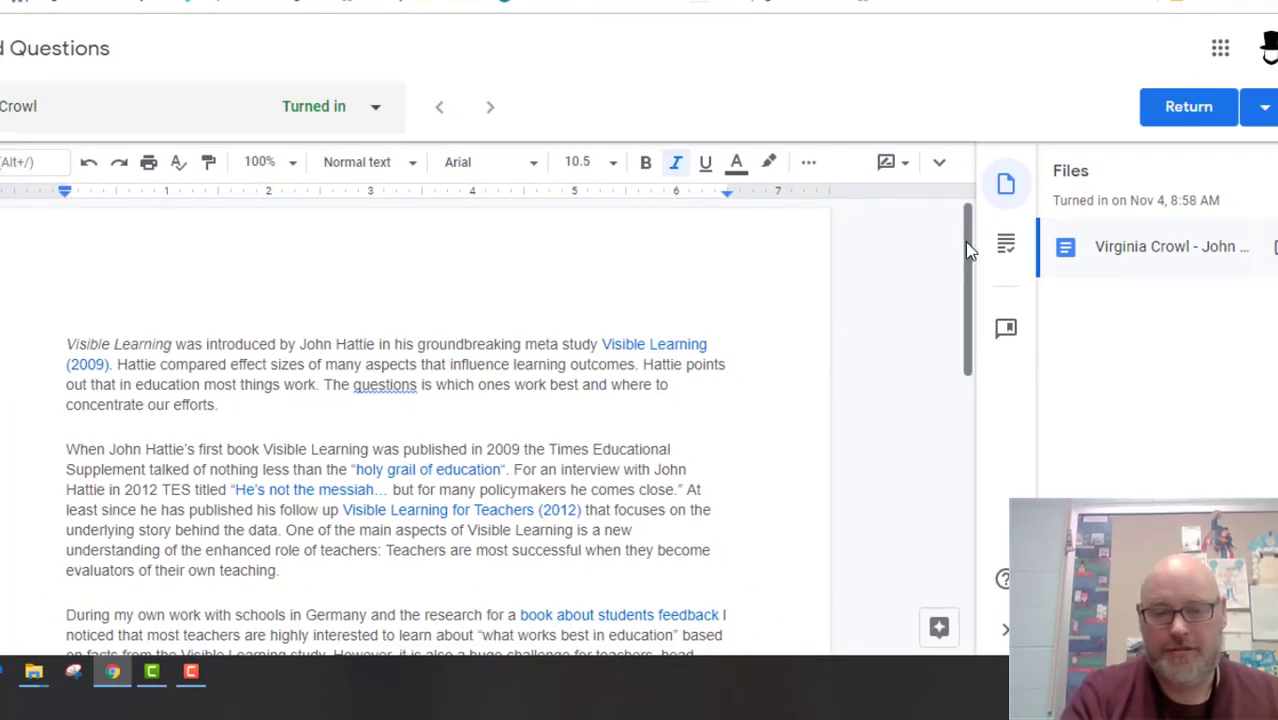
pyautogui.moveTo(967, 258); pyautogui.dragTo(963, 288)
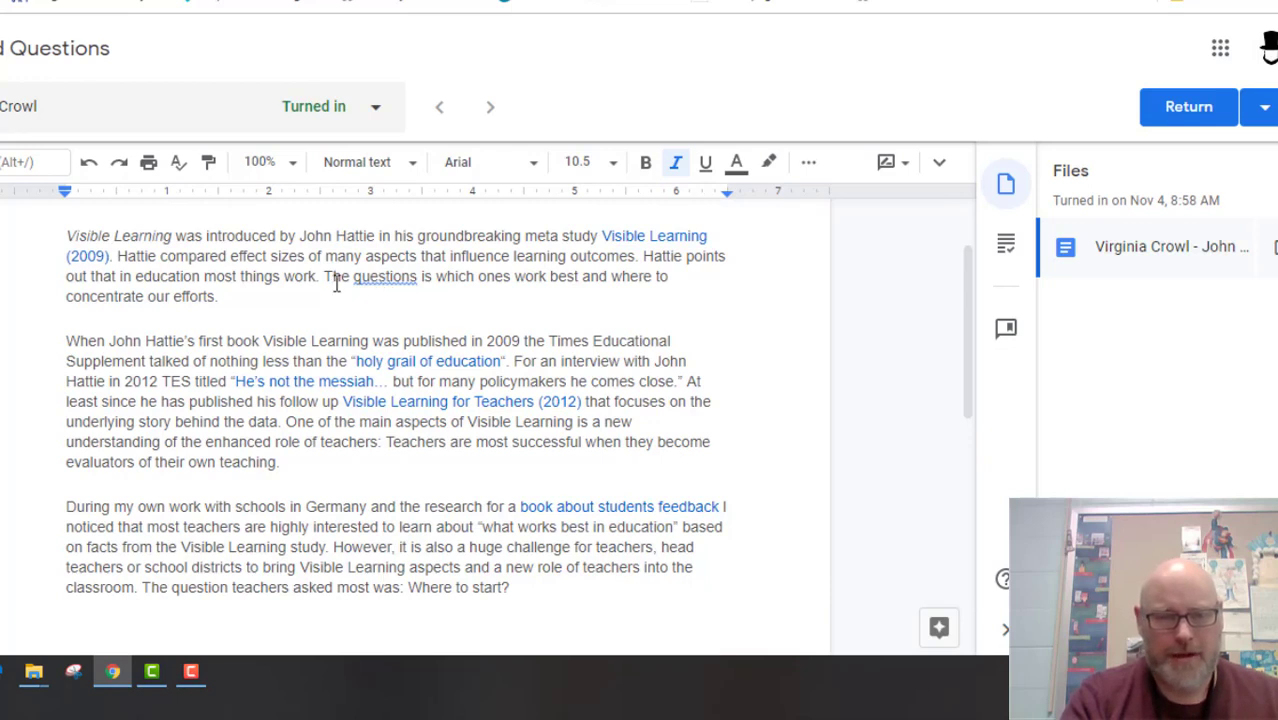
# Start a comment on the sentence "The questions is which ones work best and where to concentrate our efforts."
pyautogui.moveTo(322, 276); pyautogui.dragTo(231, 303)
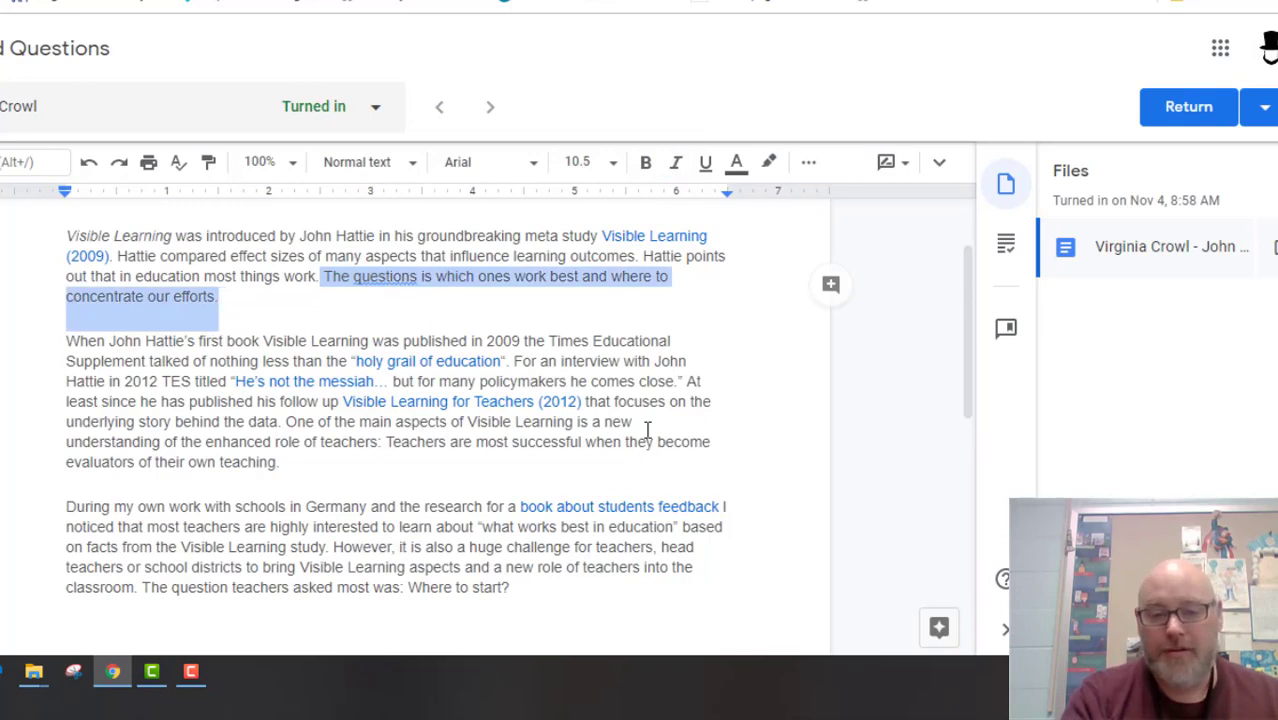
pyautogui.rightClick(610, 279)
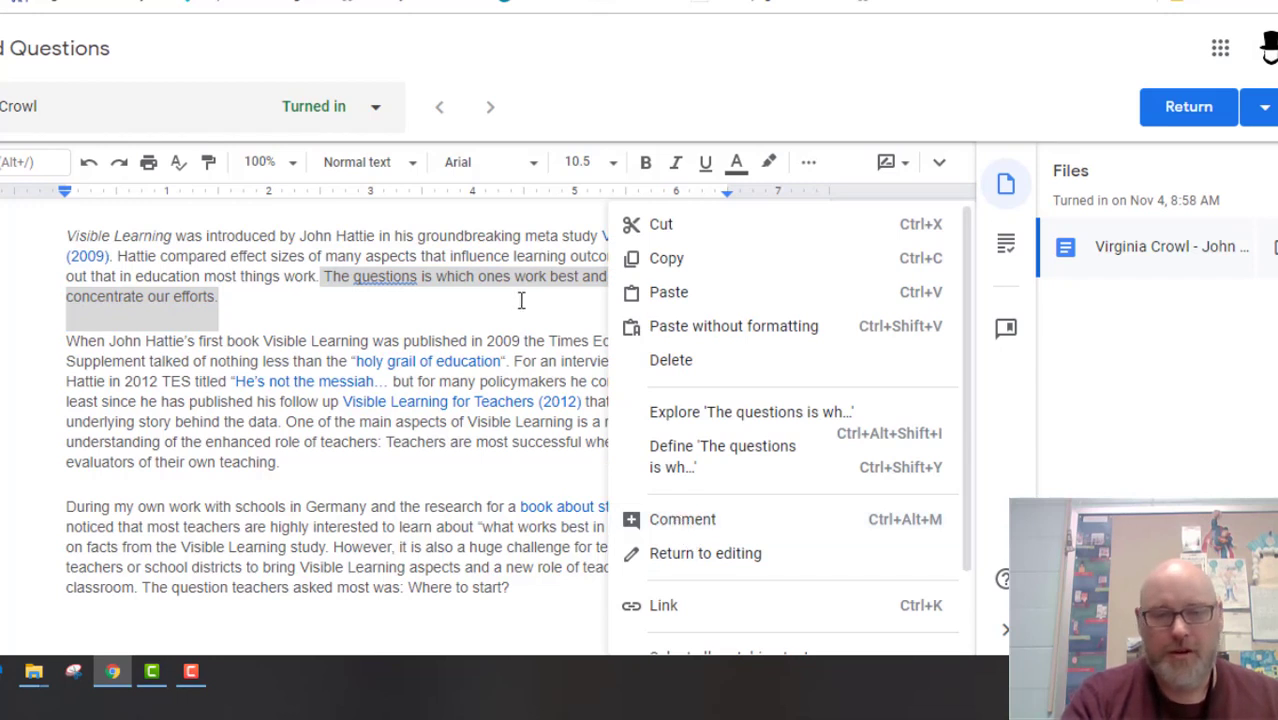
pyautogui.click(461, 322)
pyautogui.moveTo(324, 277); pyautogui.dragTo(365, 300)
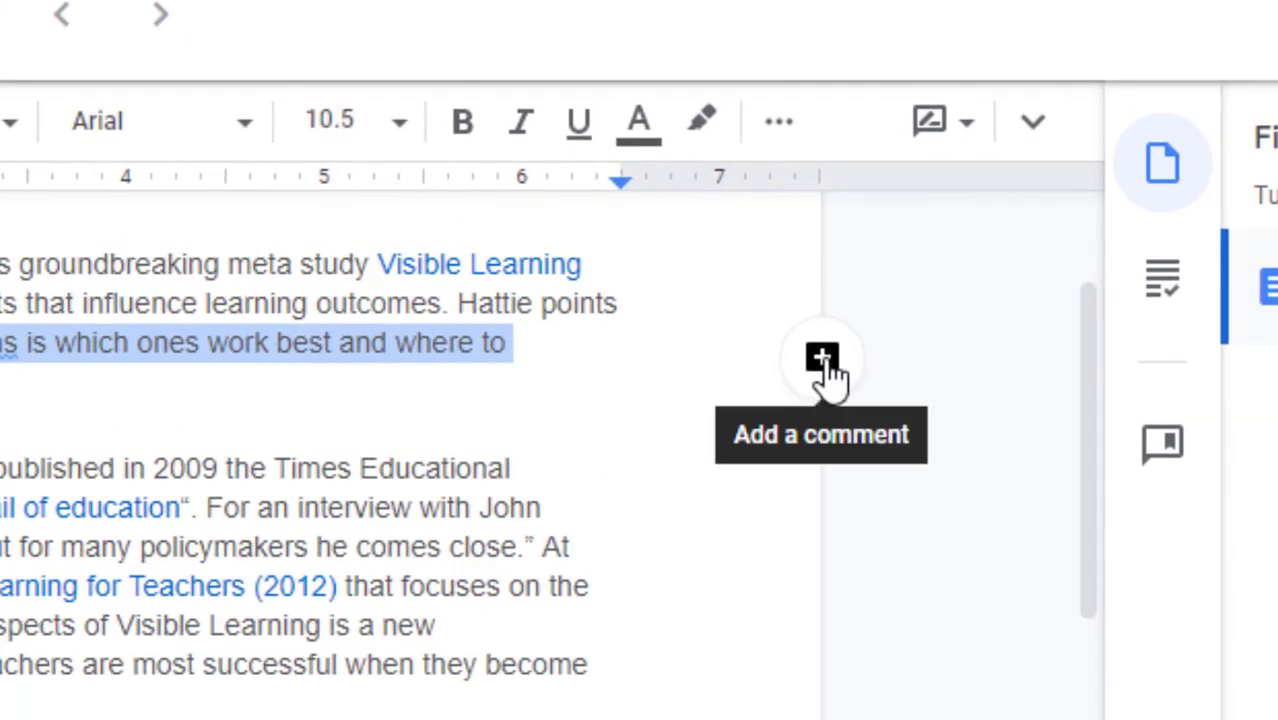
pyautogui.click(823, 374)
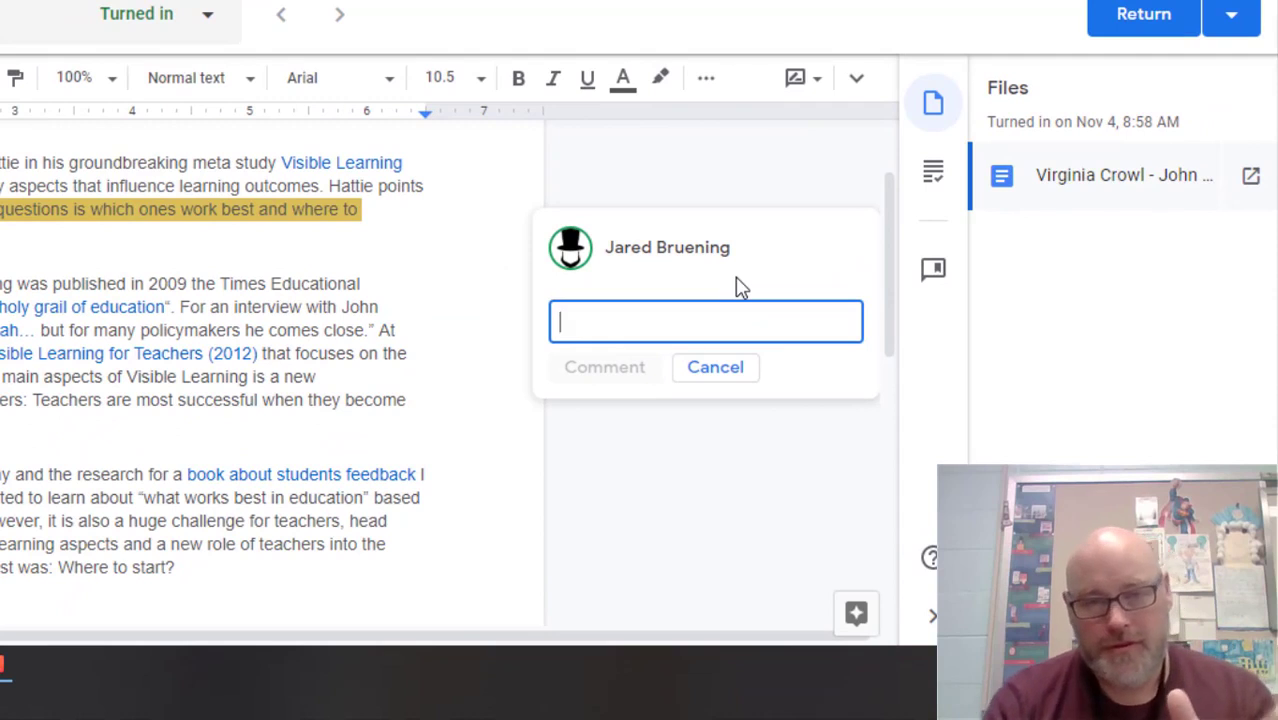
# Show the comment bank, insert its saved comment "Watch spelling errors" using a # lookup, and post the comment
pyautogui.click(933, 276)
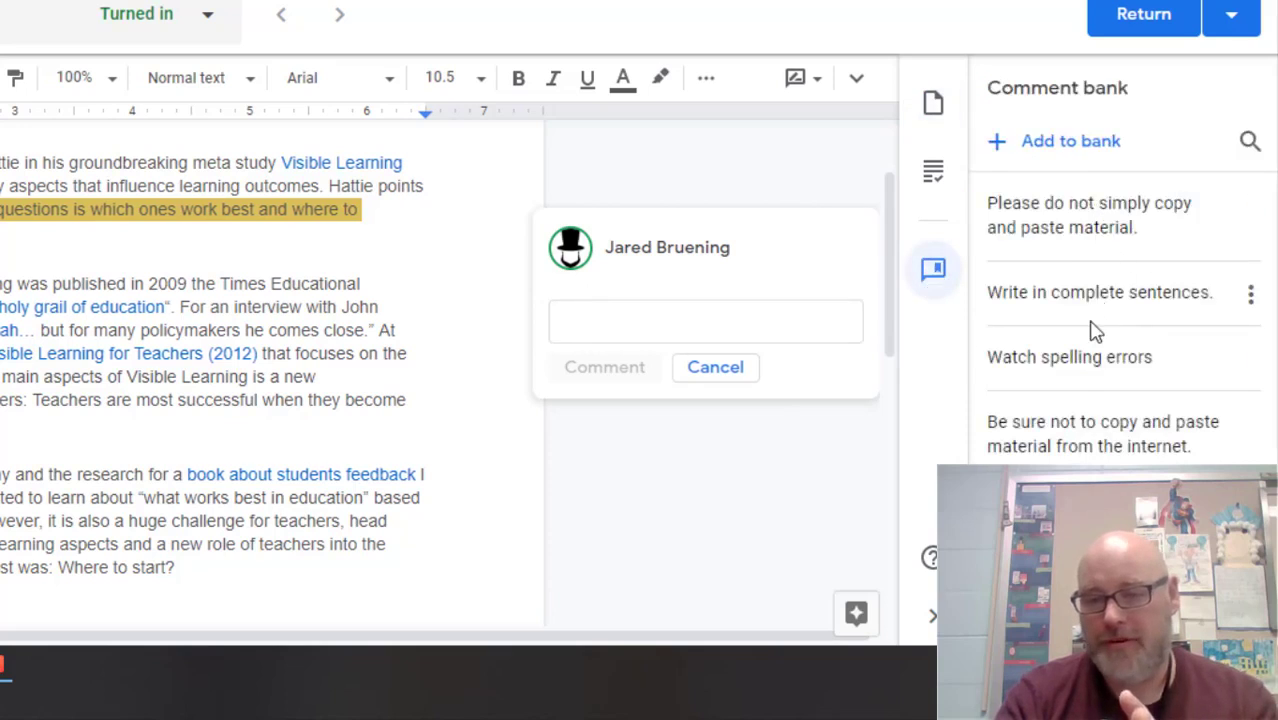
pyautogui.click(678, 334)
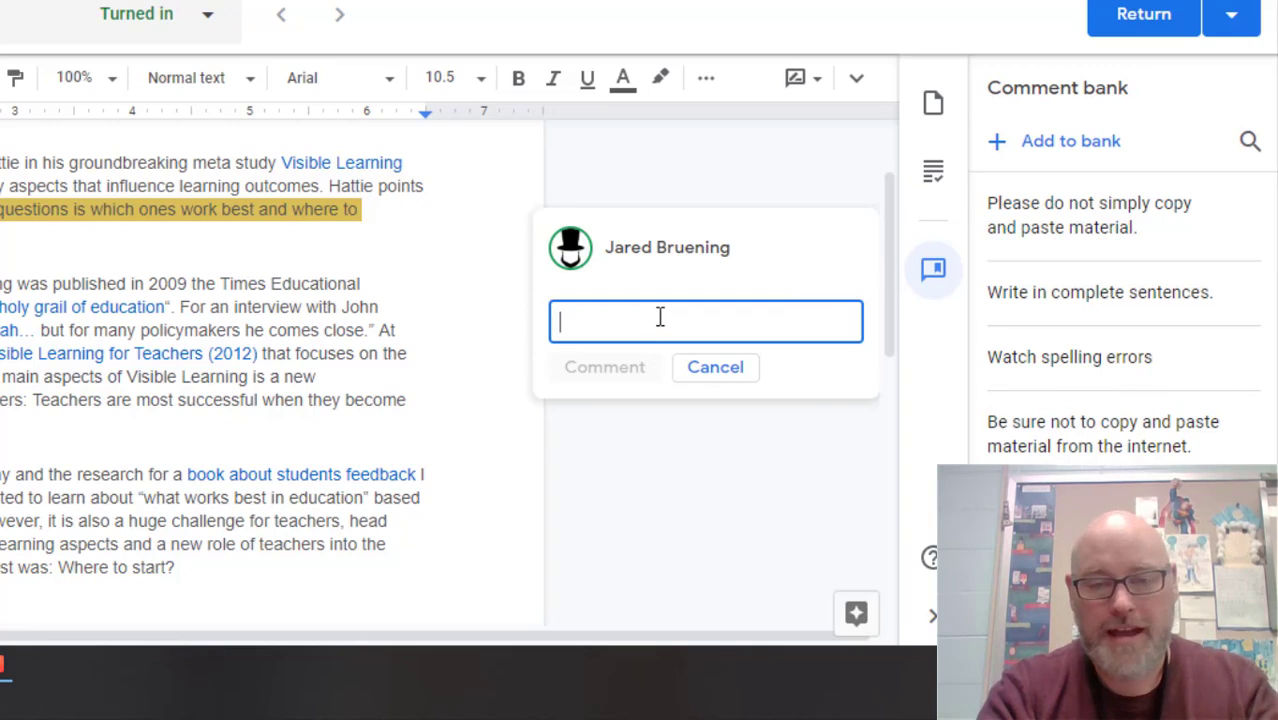
pyautogui.write('#')
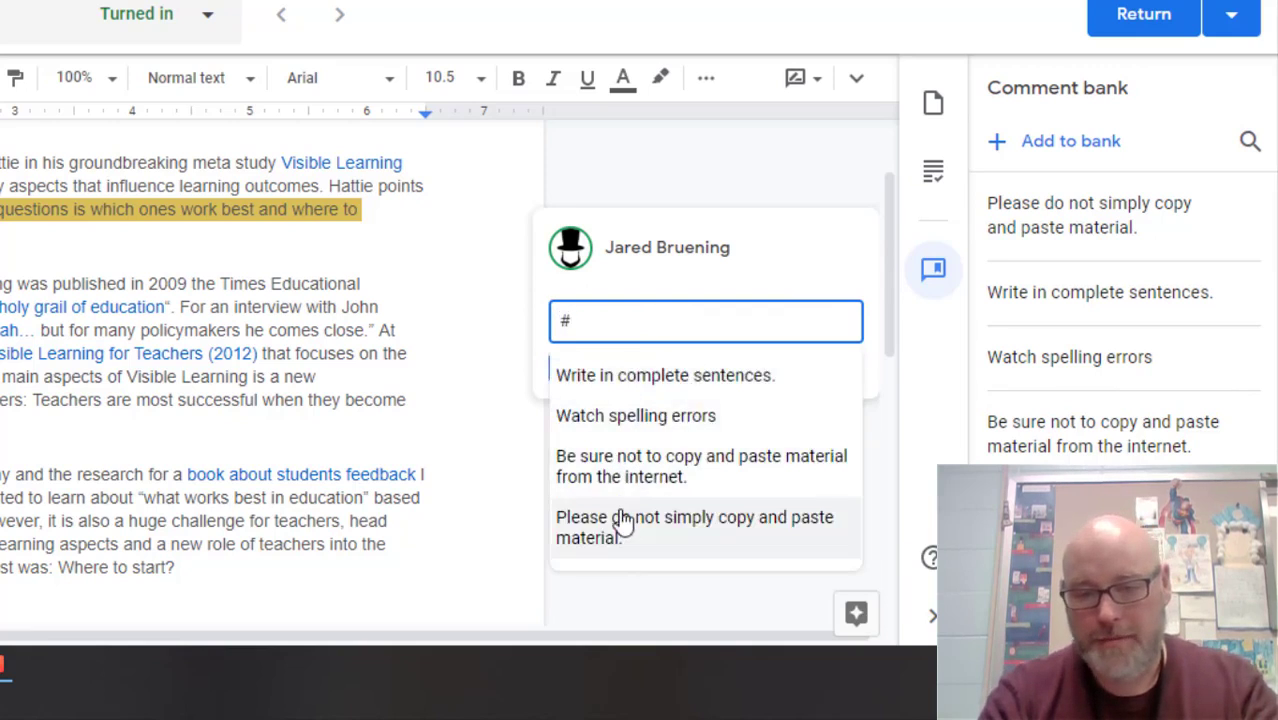
pyautogui.write('wa')
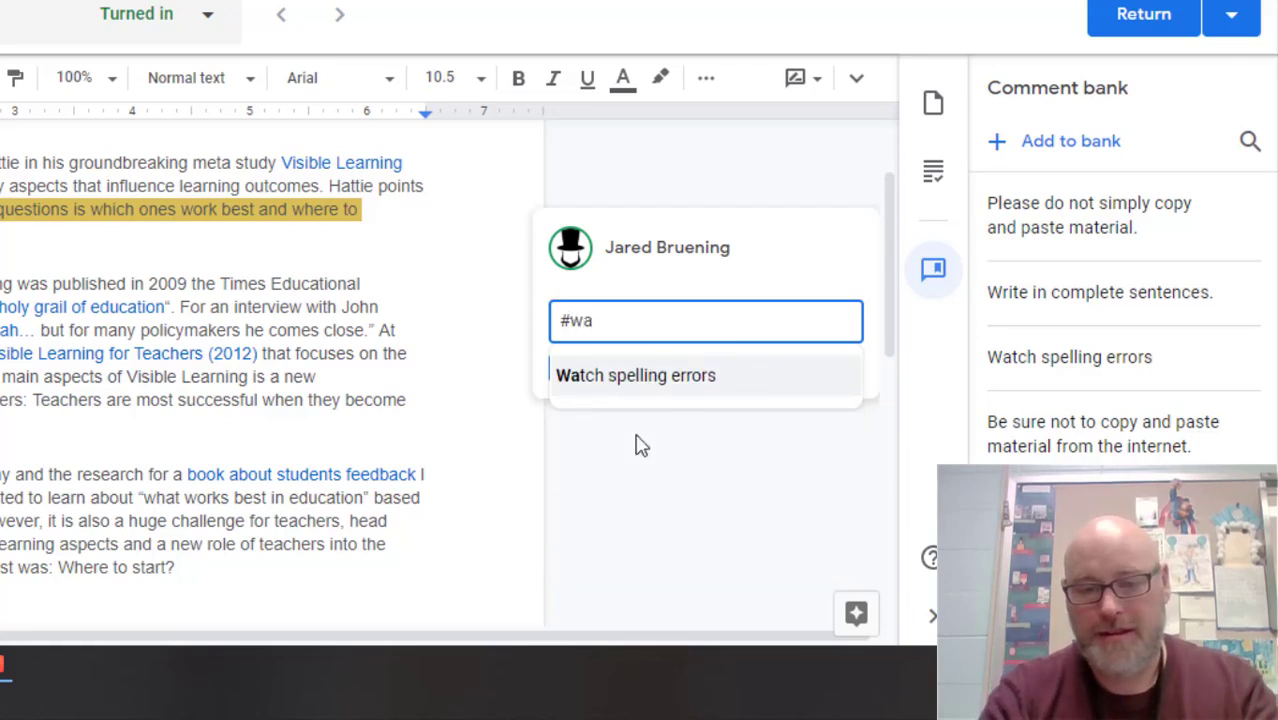
pyautogui.click(662, 378)
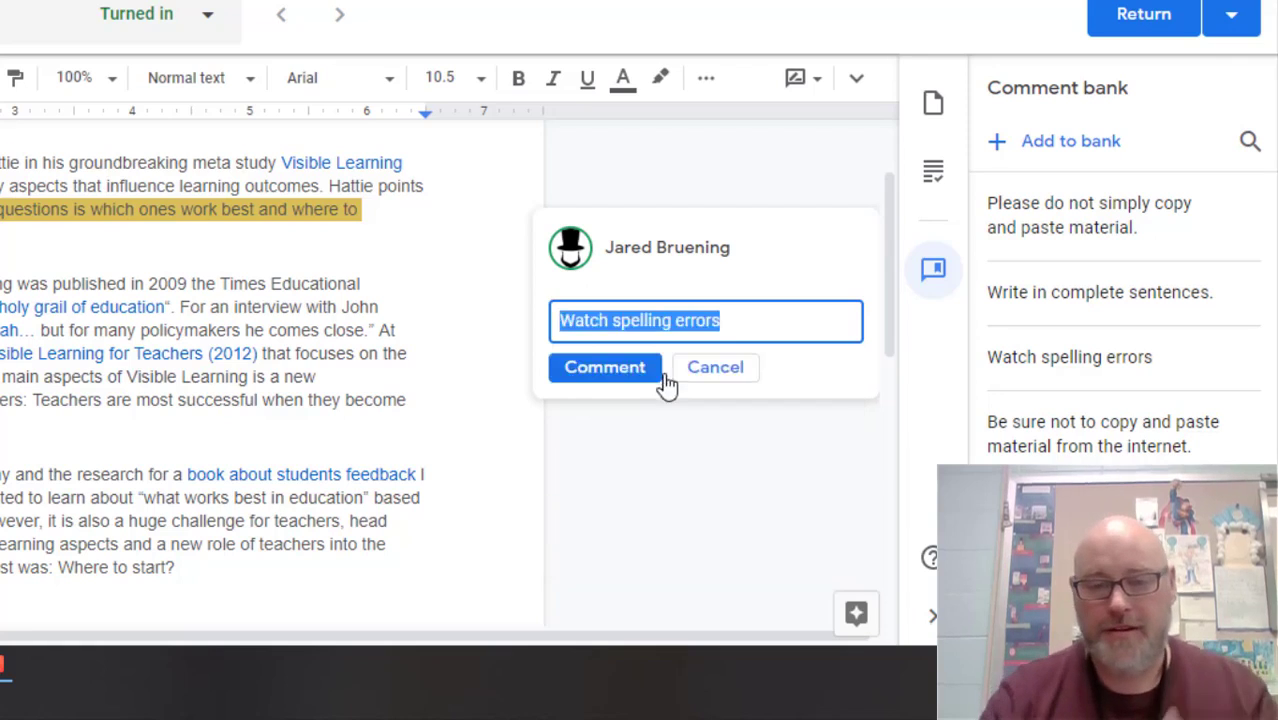
pyautogui.click(750, 316)
pyautogui.click(605, 370)
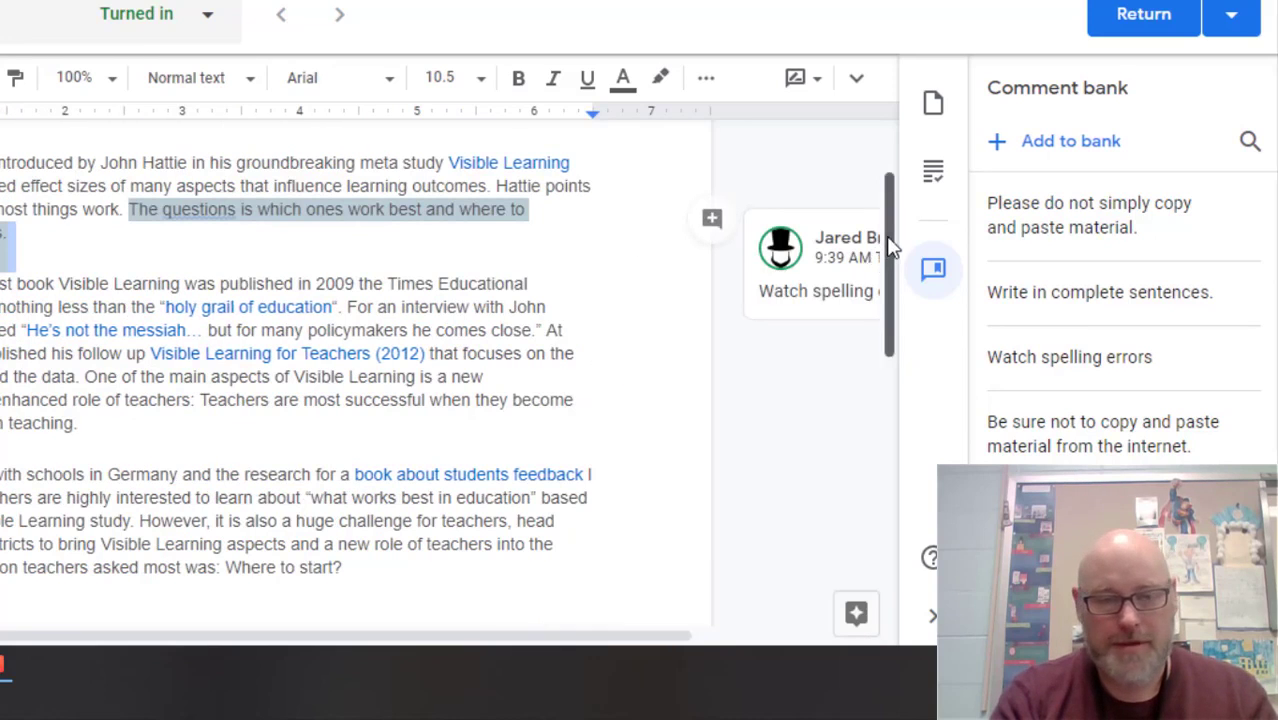
# Start a comment reading "Please" on the second paragraph's sentence beginning "For an interview with John Hattie in 2012"
pyautogui.moveTo(892, 265)
pyautogui.mouseDown()
pyautogui.moveTo(893, 283)
pyautogui.moveTo(893, 271)
pyautogui.mouseUp()
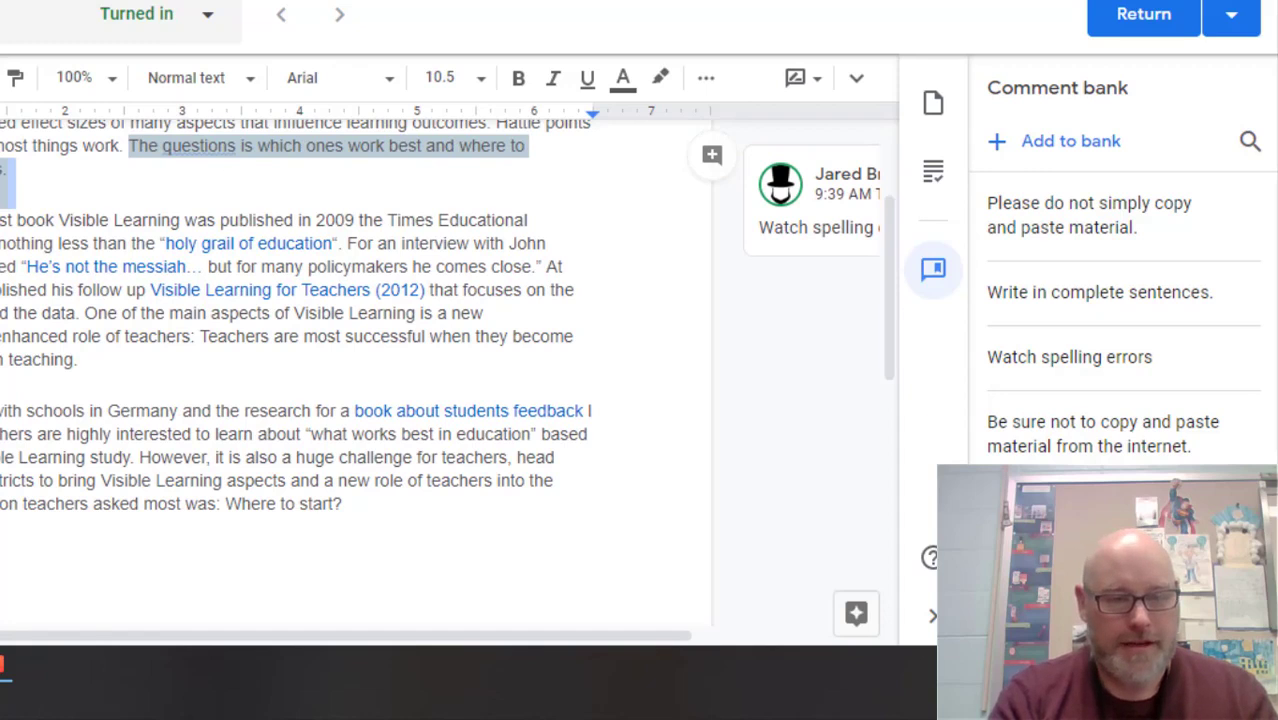
pyautogui.moveTo(348, 243); pyautogui.dragTo(557, 284)
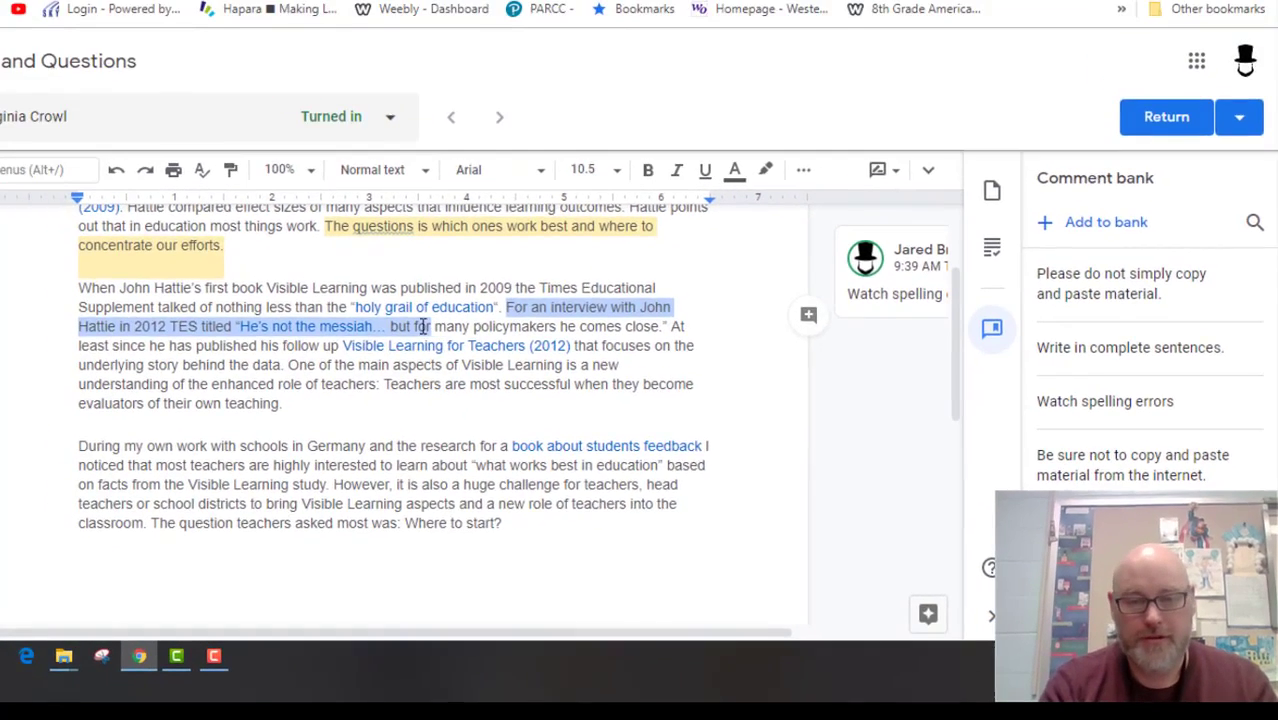
pyautogui.moveTo(670, 335); pyautogui.dragTo(682, 336)
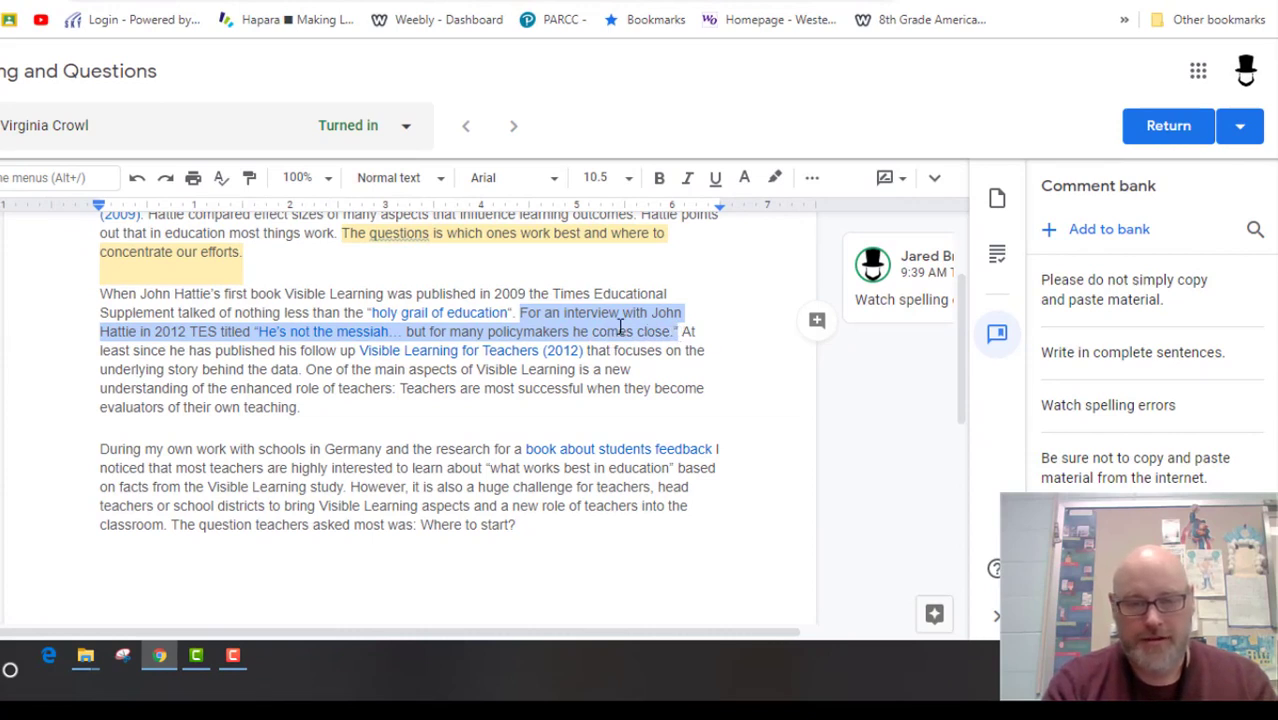
pyautogui.click(818, 322)
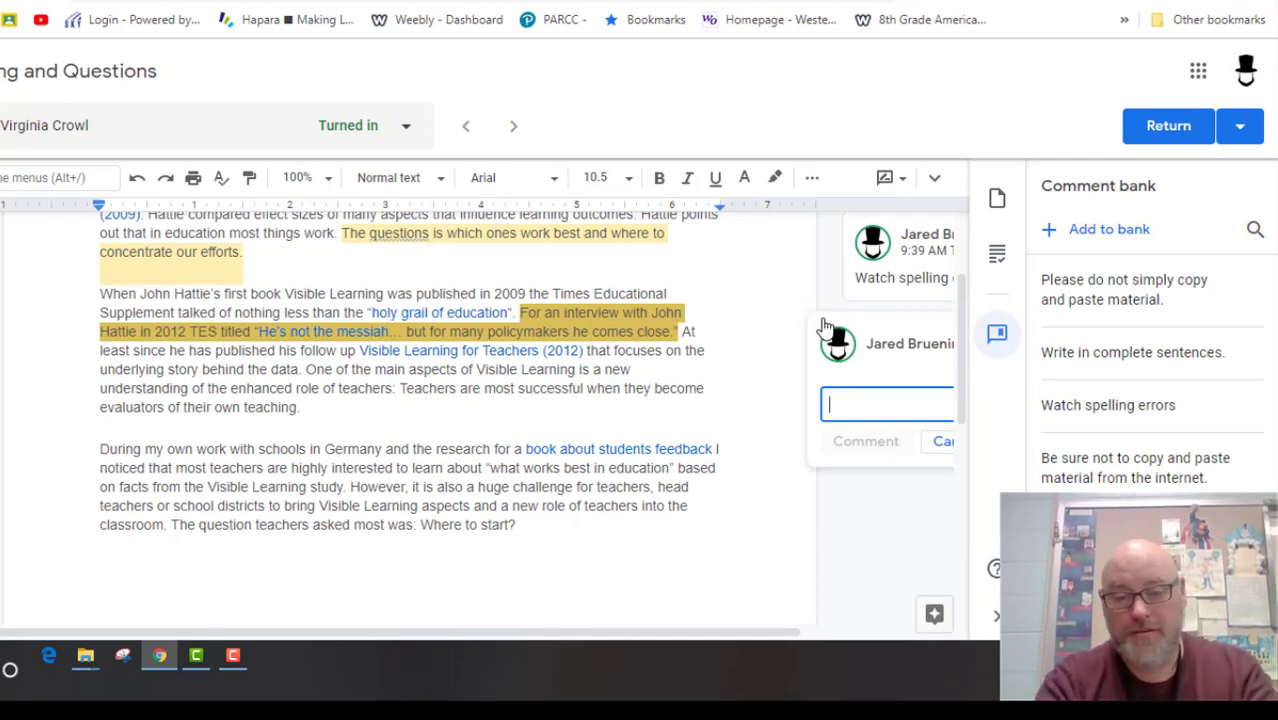
pyautogui.write('Please')
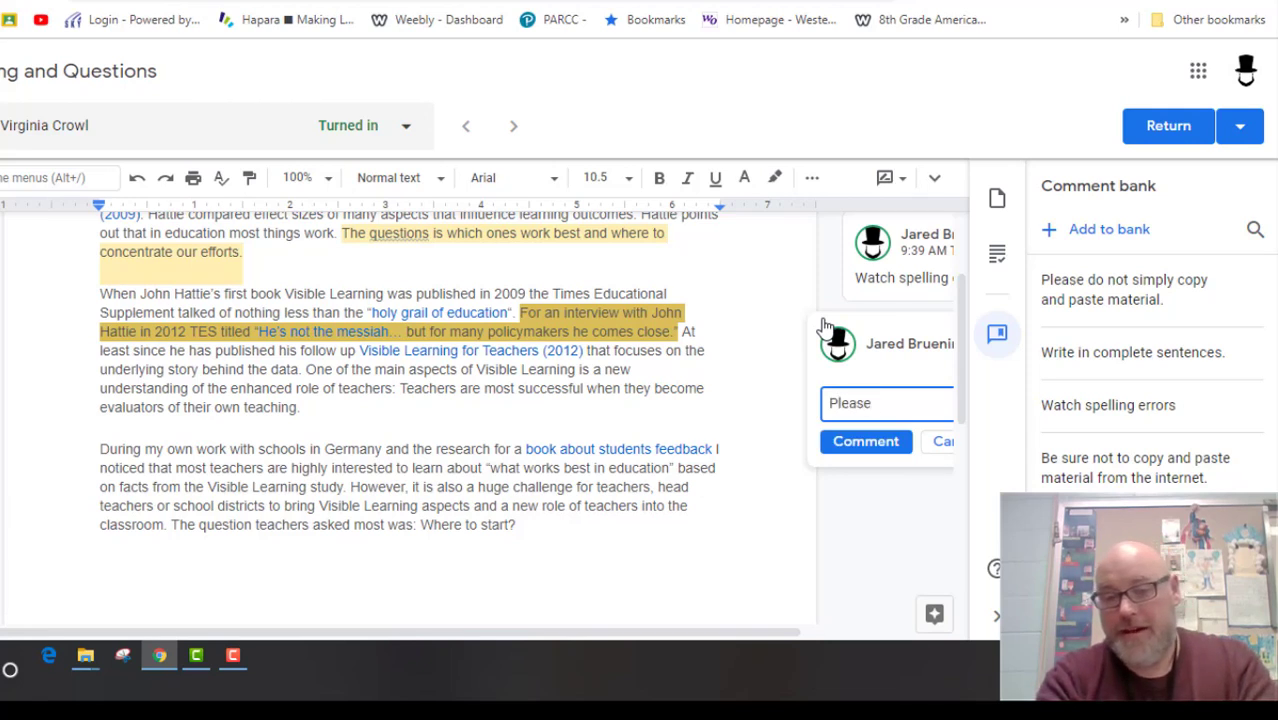
# Add the comment "Please see me about this." to the comment bank
pyautogui.click(1081, 238)
pyautogui.write('P')
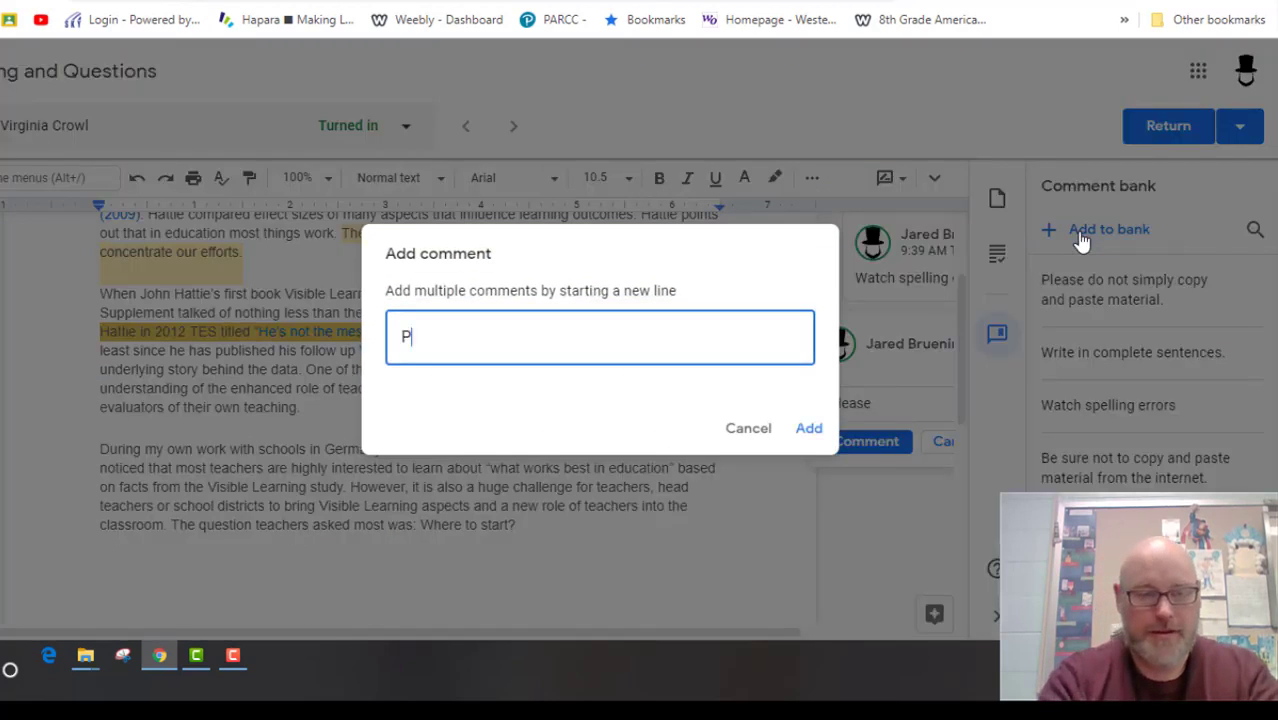
pyautogui.write('leasee see')
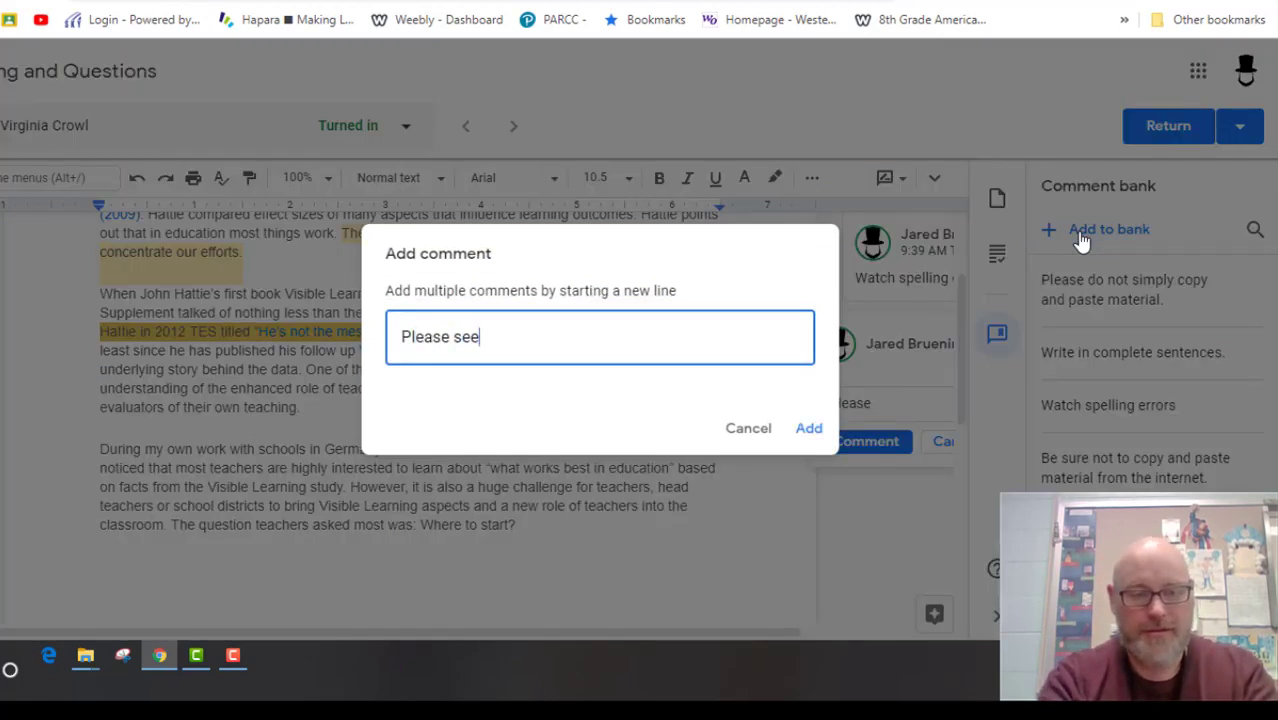
pyautogui.write(' me about this.')
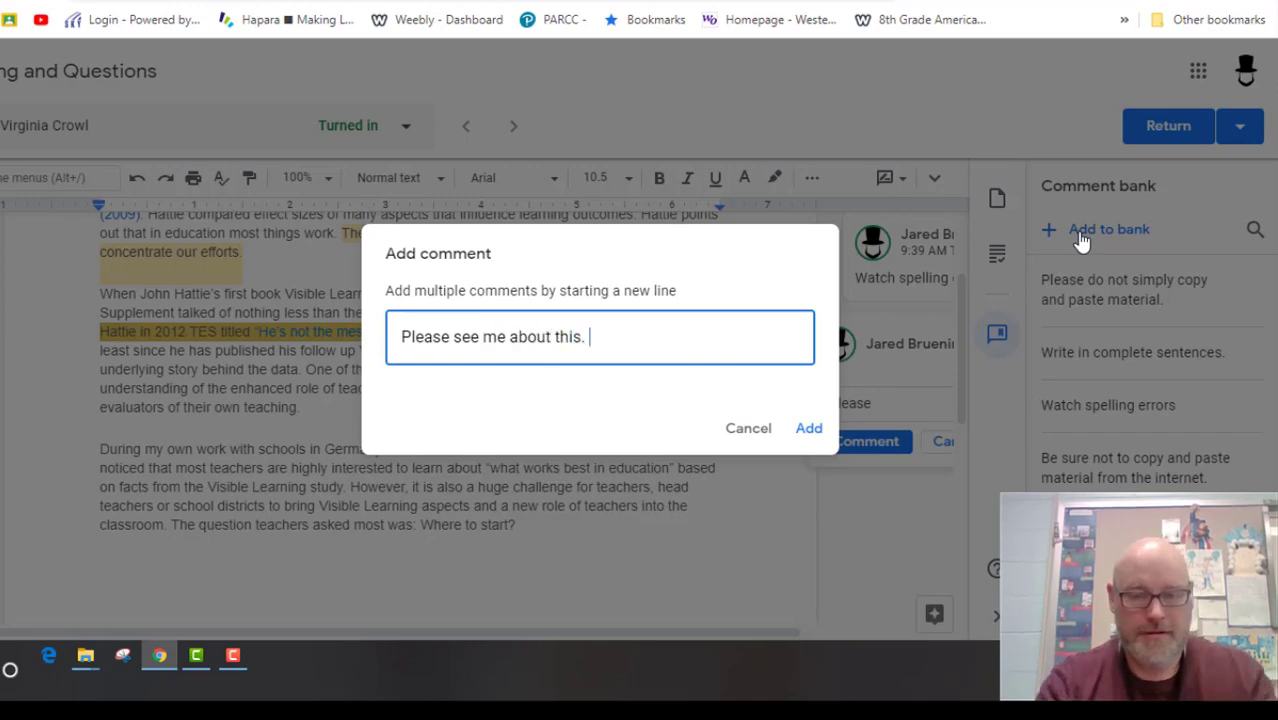
pyautogui.click(809, 428)
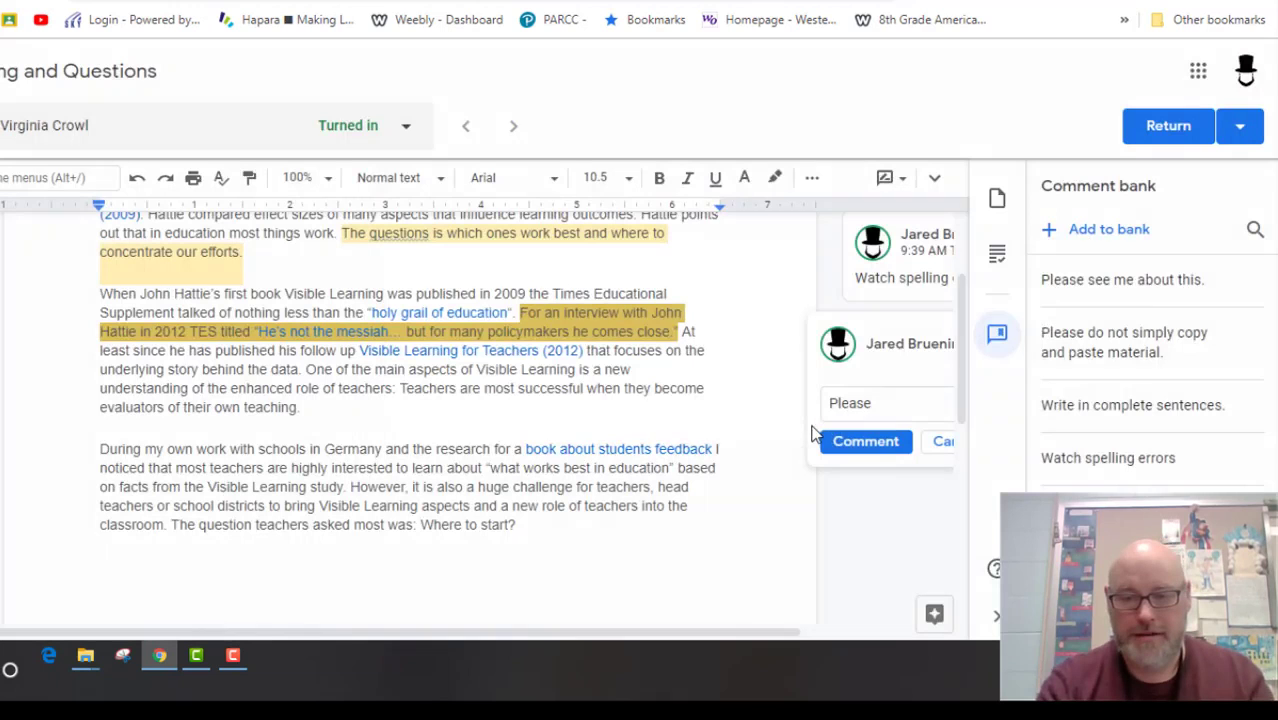
# Replace the draft comment on the John Hattie interview sentence with the saved comment "Please see me about this." using a # lookup, and post it
pyautogui.click(857, 402)
pyautogui.doubleClick(857, 402)
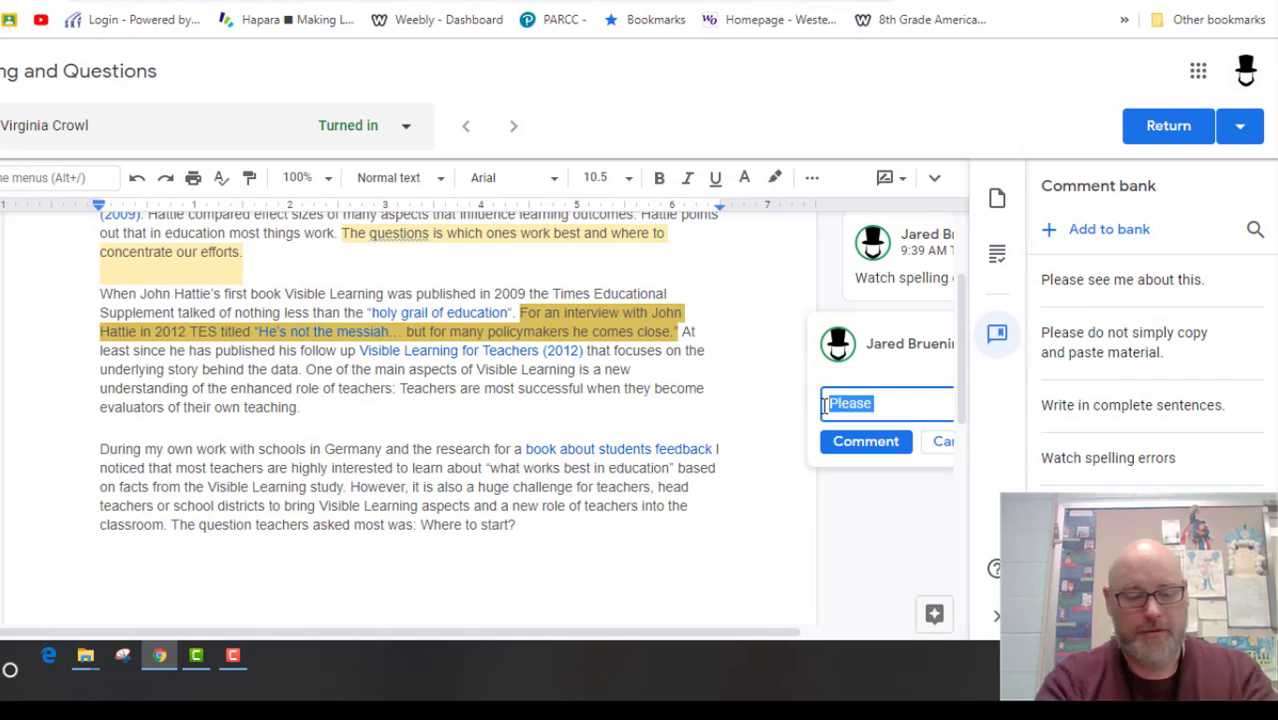
pyautogui.write('#')
pyautogui.press('BackSpace')
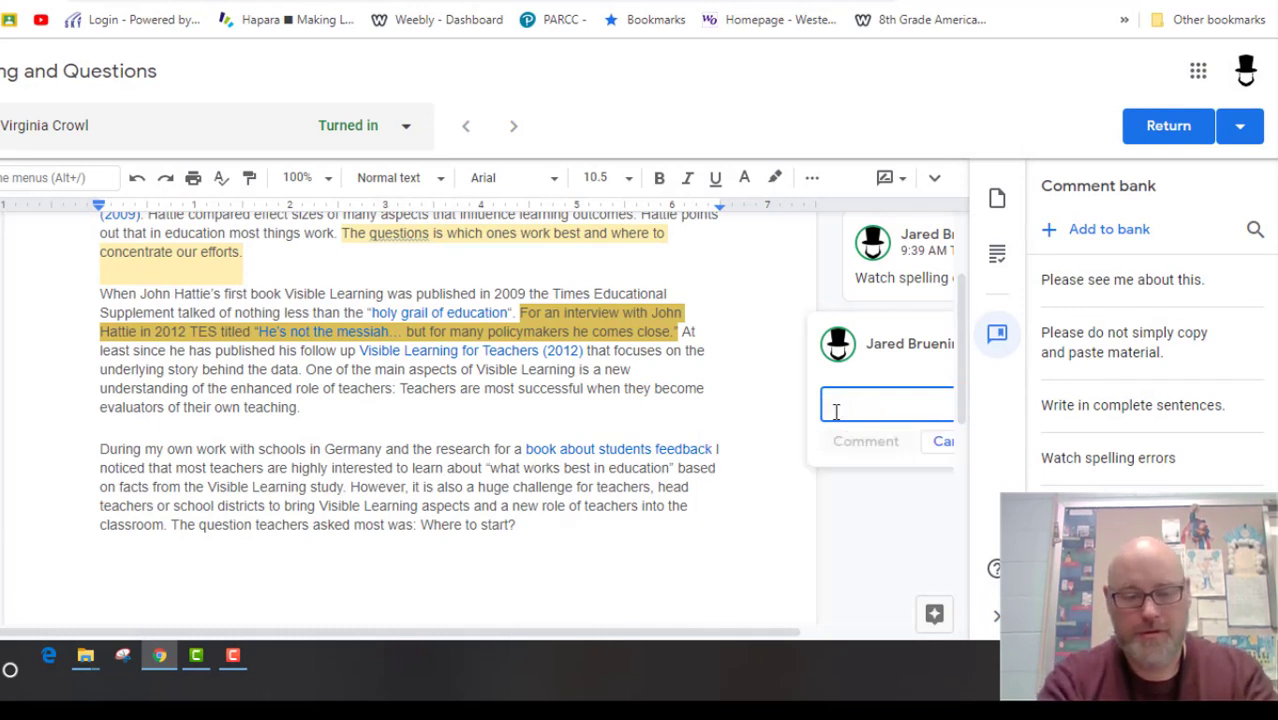
pyautogui.write('#pl')
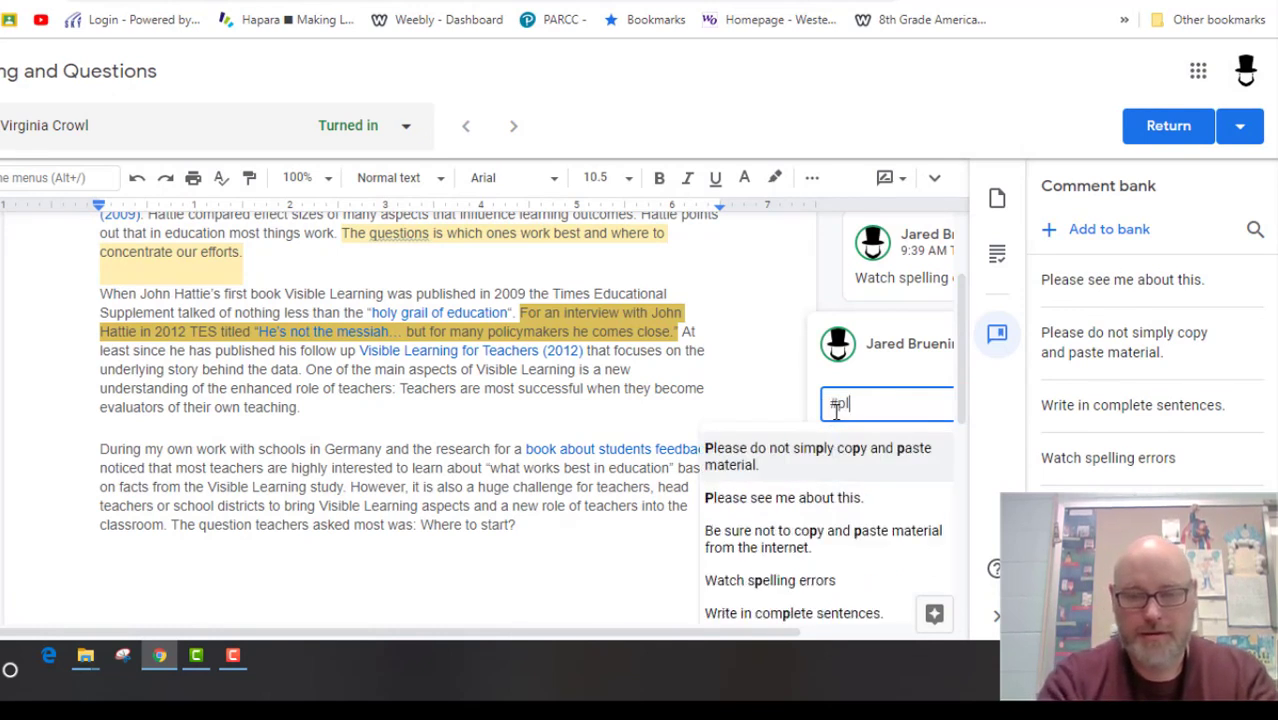
pyautogui.click(791, 505)
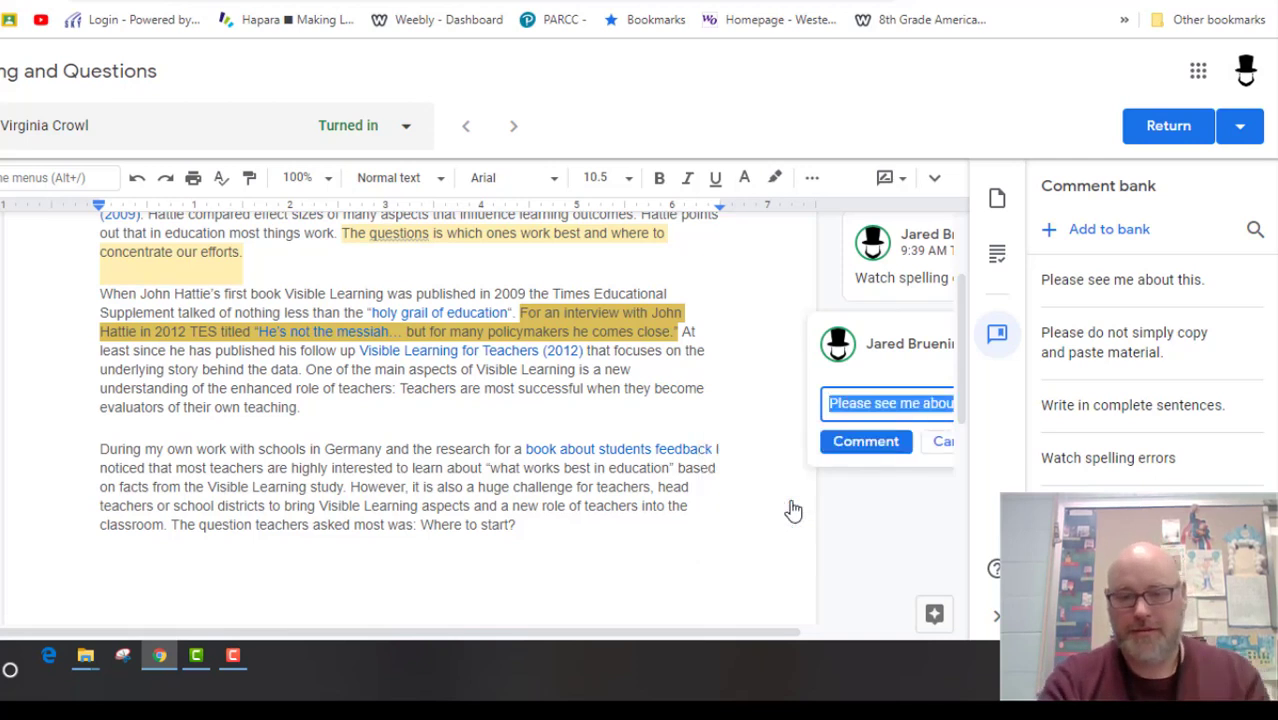
pyautogui.click(872, 443)
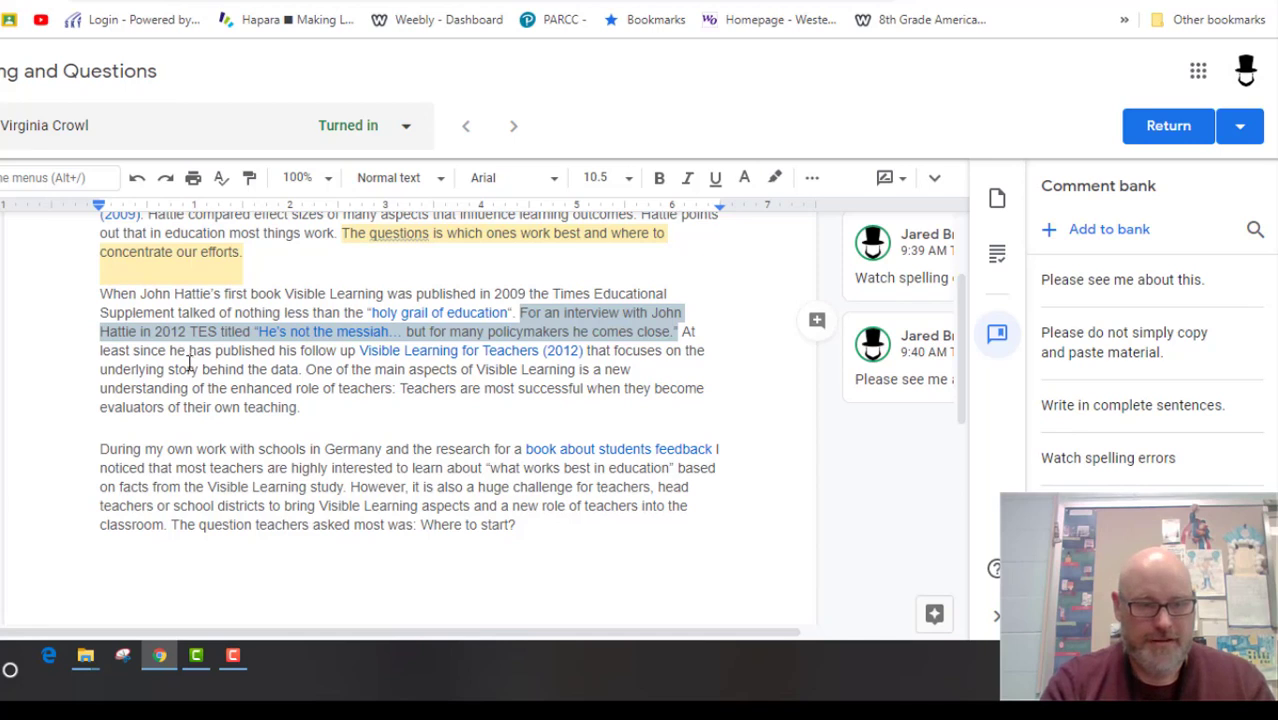
pyautogui.rightClick(310, 370)
pyautogui.press('Escape')
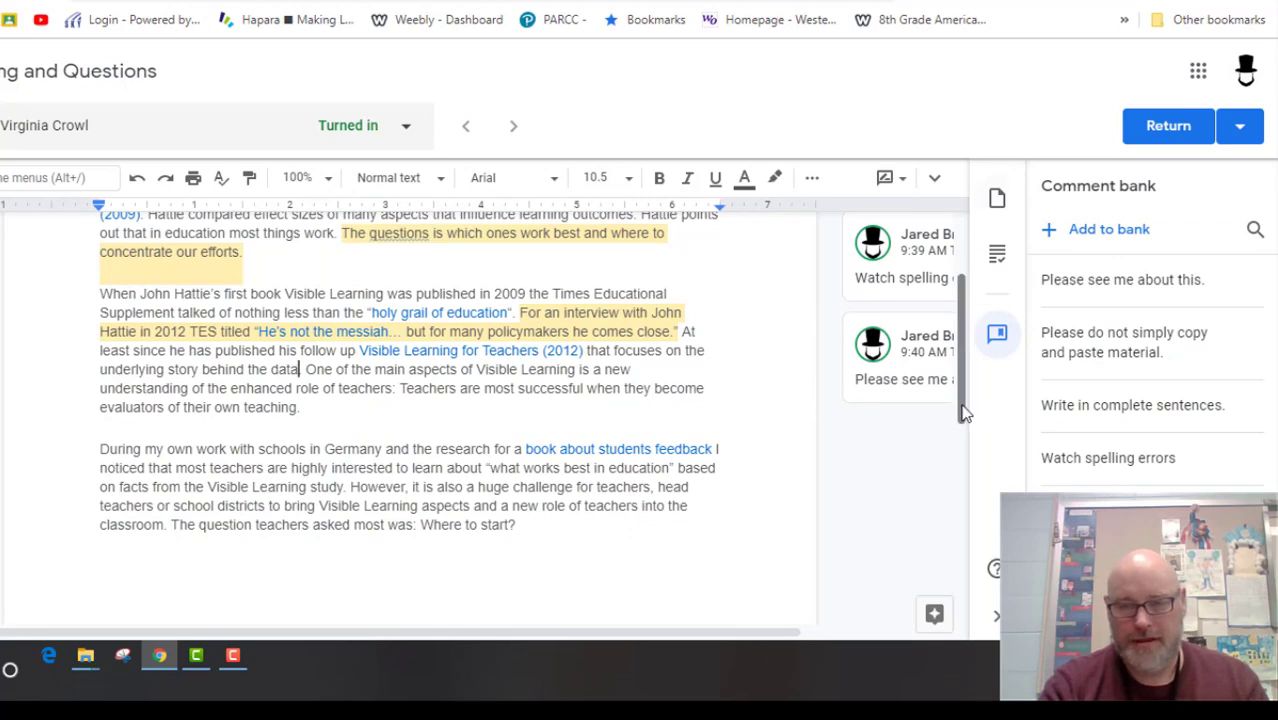
# Show the grading details for the submission and enter a grade of 18 out of 20
pyautogui.scroll(2, 964, 413)
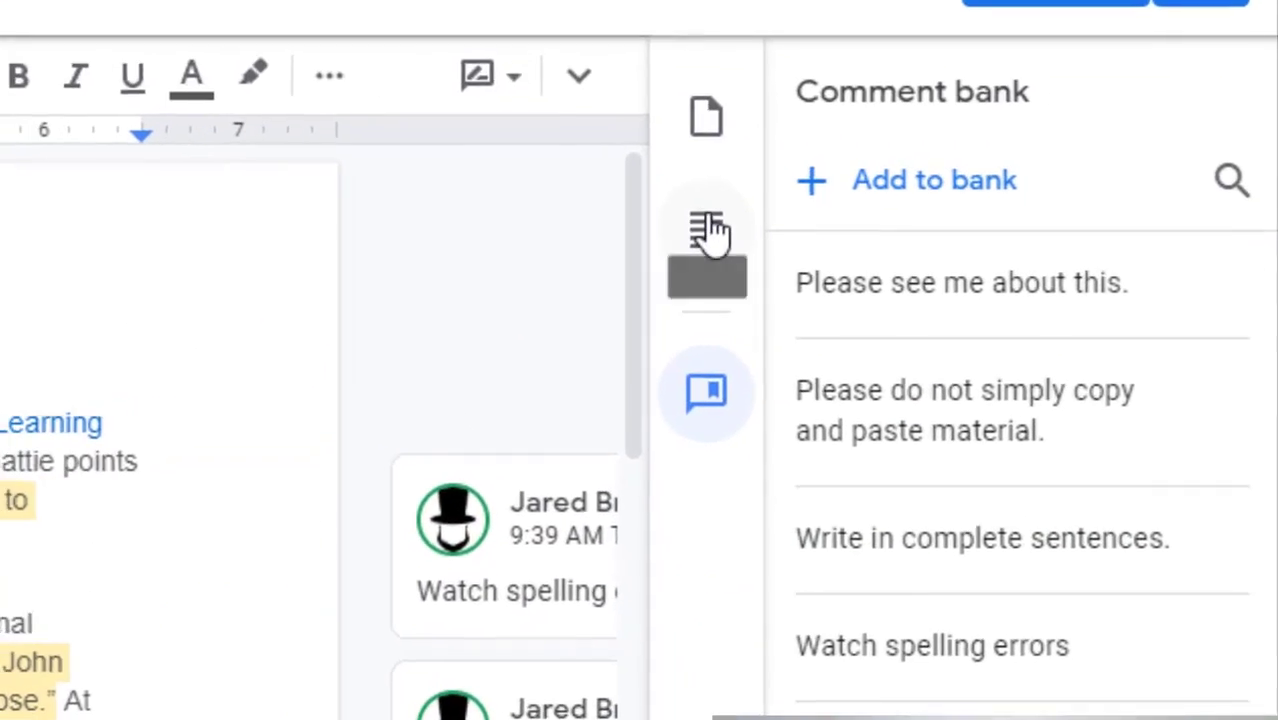
pyautogui.click(706, 232)
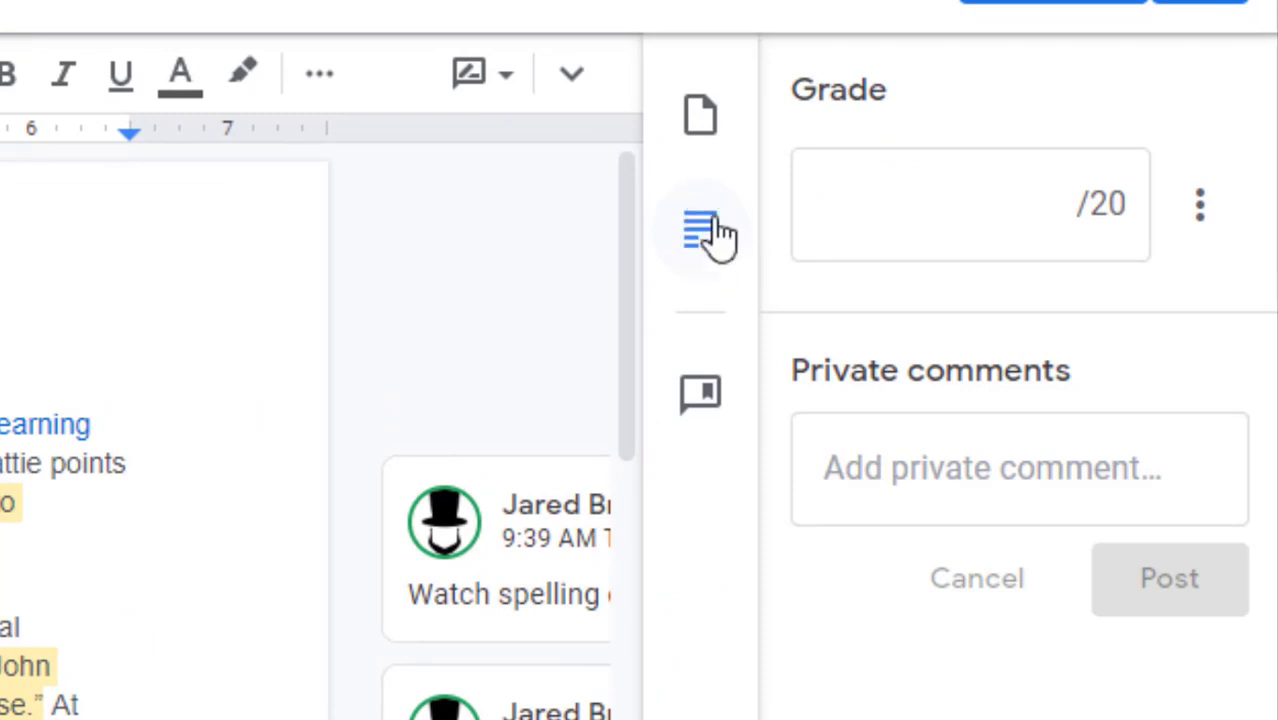
pyautogui.click(1068, 208)
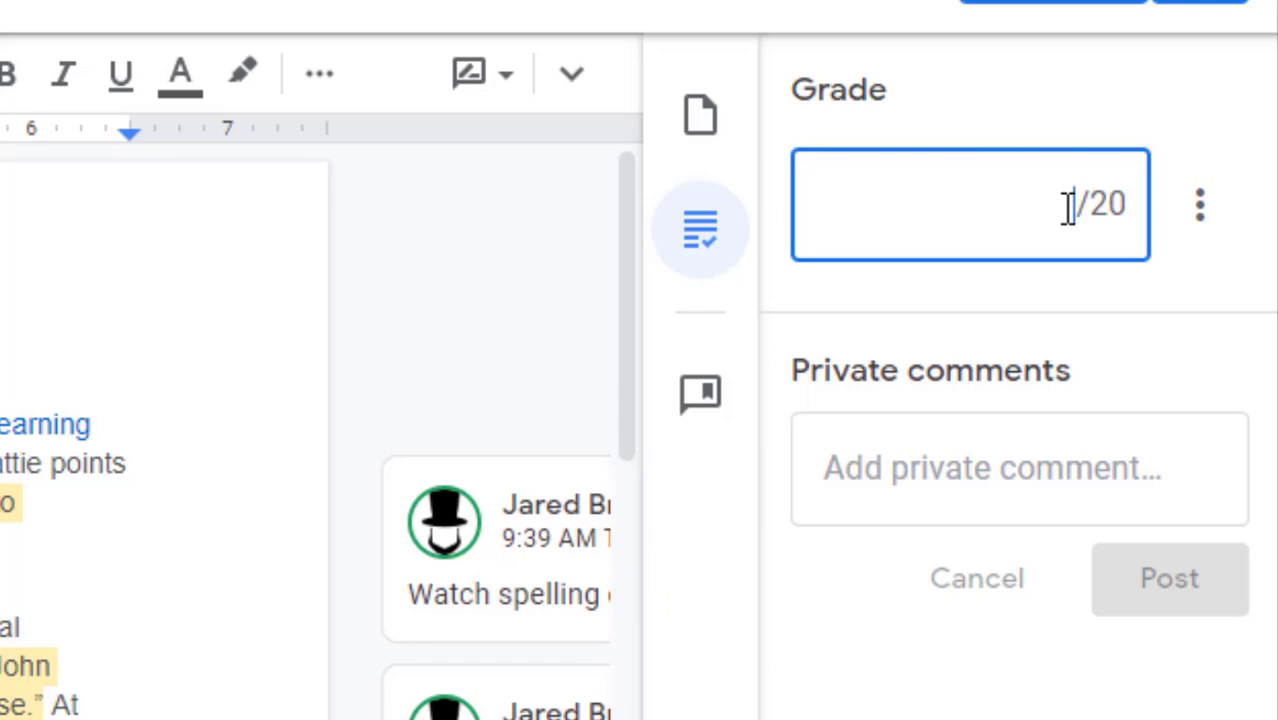
pyautogui.write('18')
# Write the private comment "Please see comments. Overall good job." for the student and post it
pyautogui.click(1045, 470)
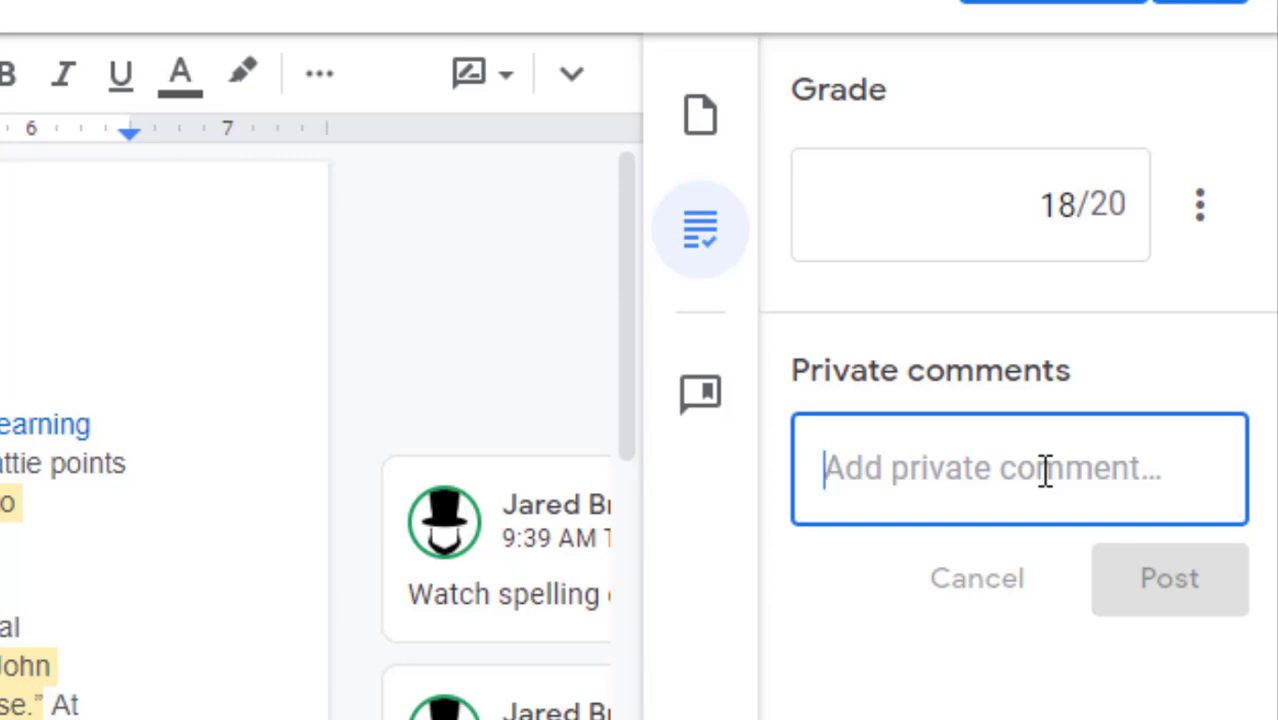
pyautogui.write('Please see come')
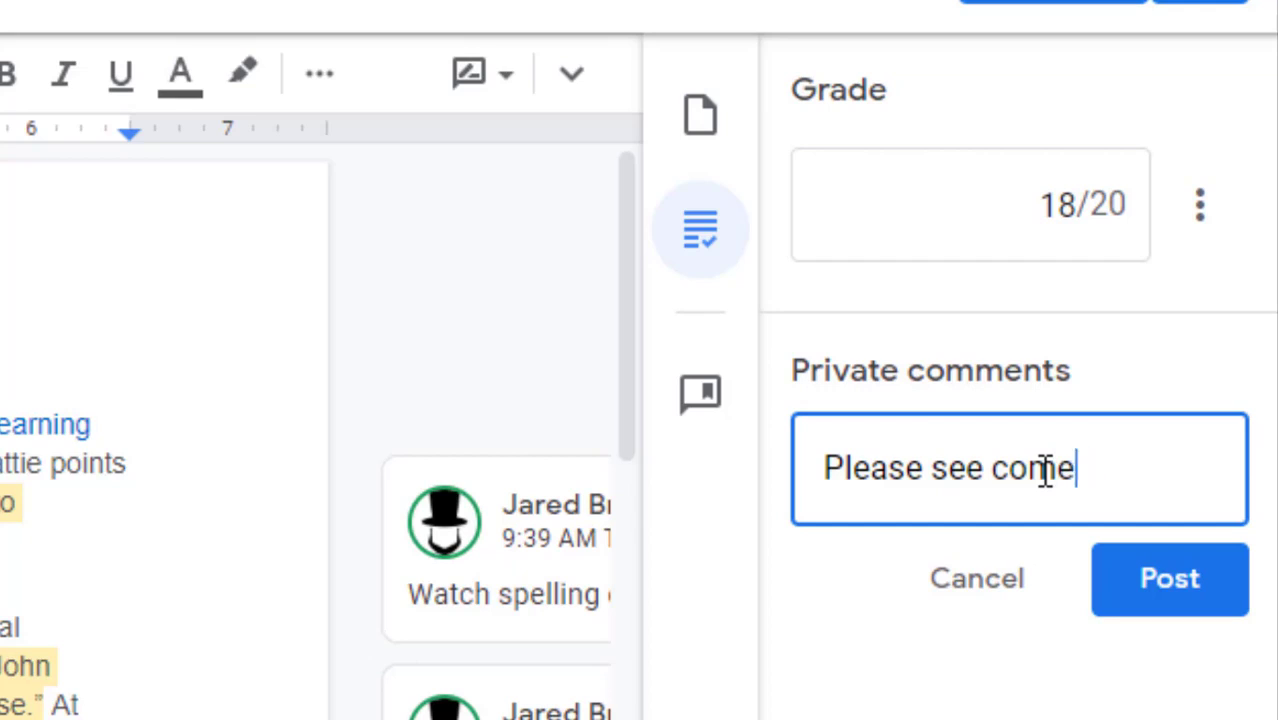
pyautogui.press('BackSpace')
pyautogui.write('ments. ')
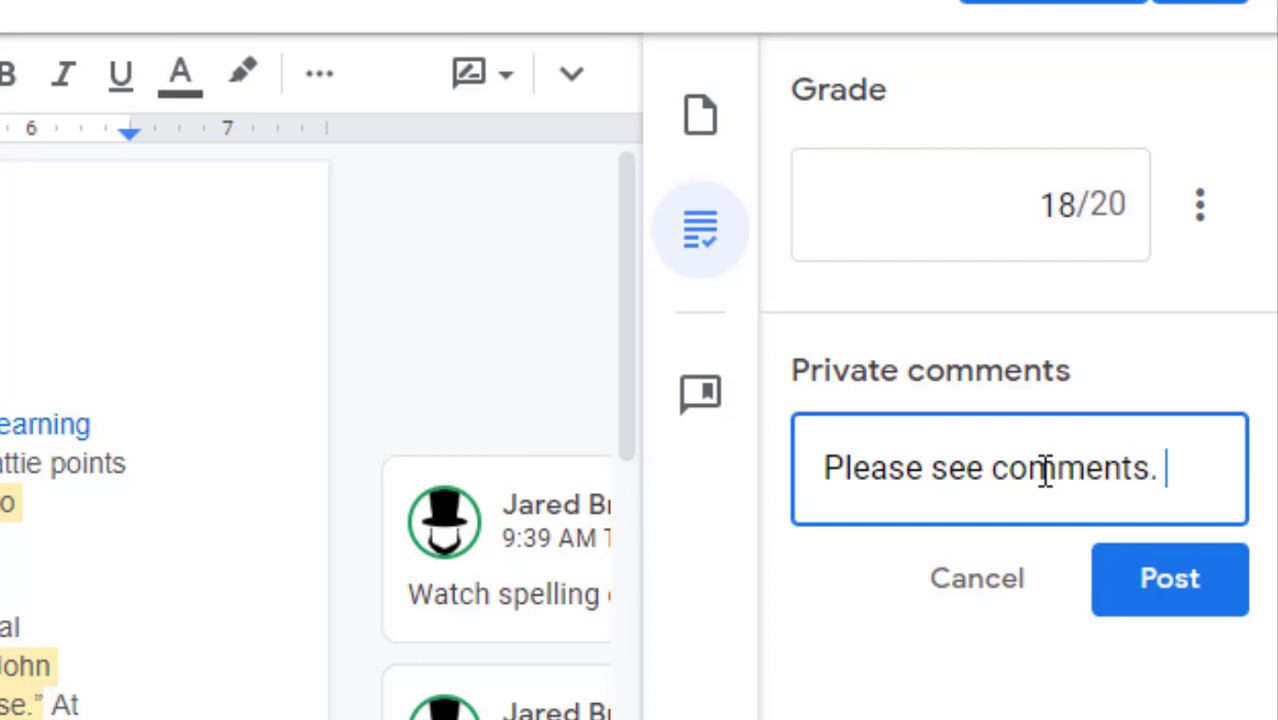
pyautogui.write('Good')
pyautogui.press('BackSpace')
pyautogui.press('BackSpace')
pyautogui.press('BackSpace')
pyautogui.press('BackSpace')
pyautogui.write('Overall good')
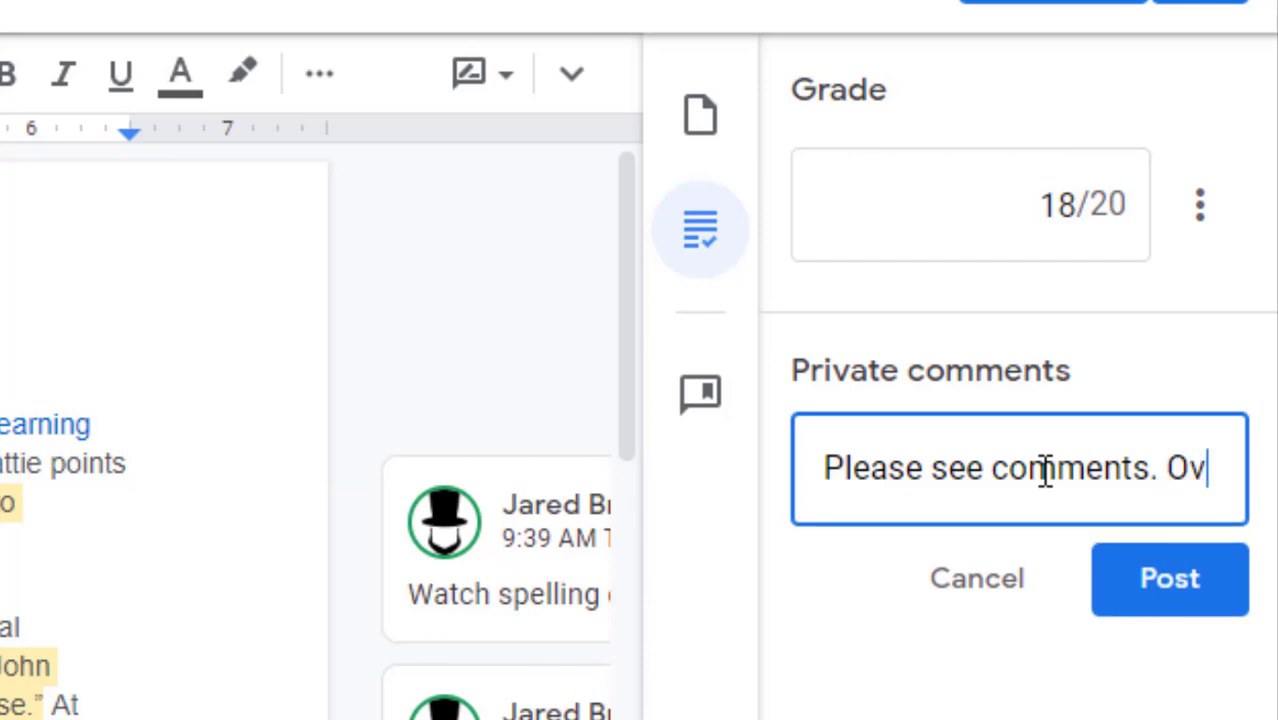
pyautogui.write(' job.')
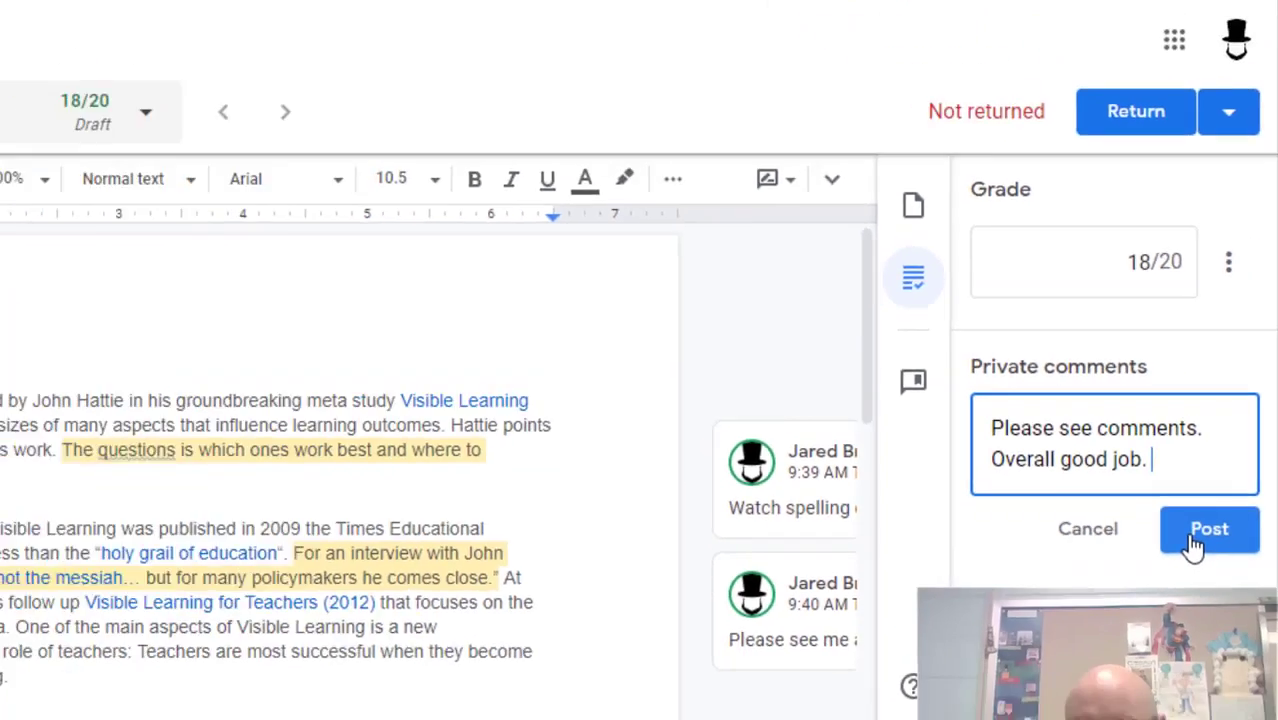
pyautogui.click(1165, 632)
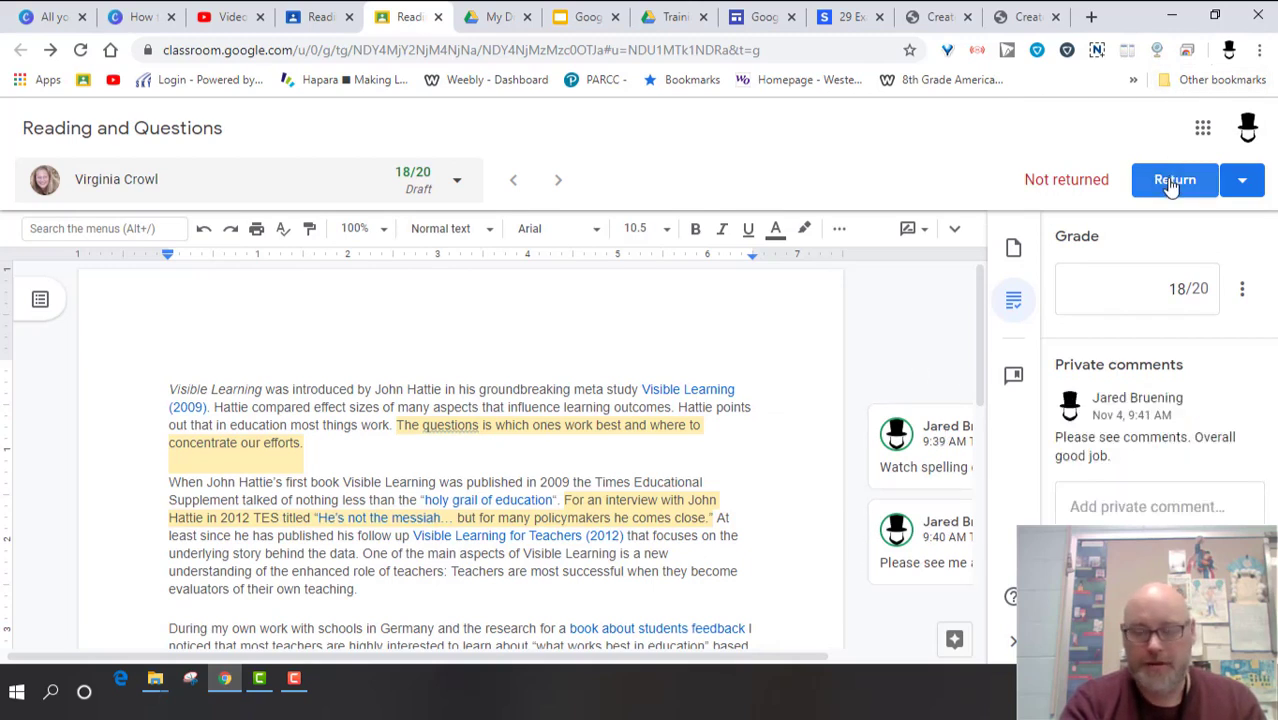
# Return the graded Reading and Questions work to the student and confirm the return
pyautogui.click(1239, 181)
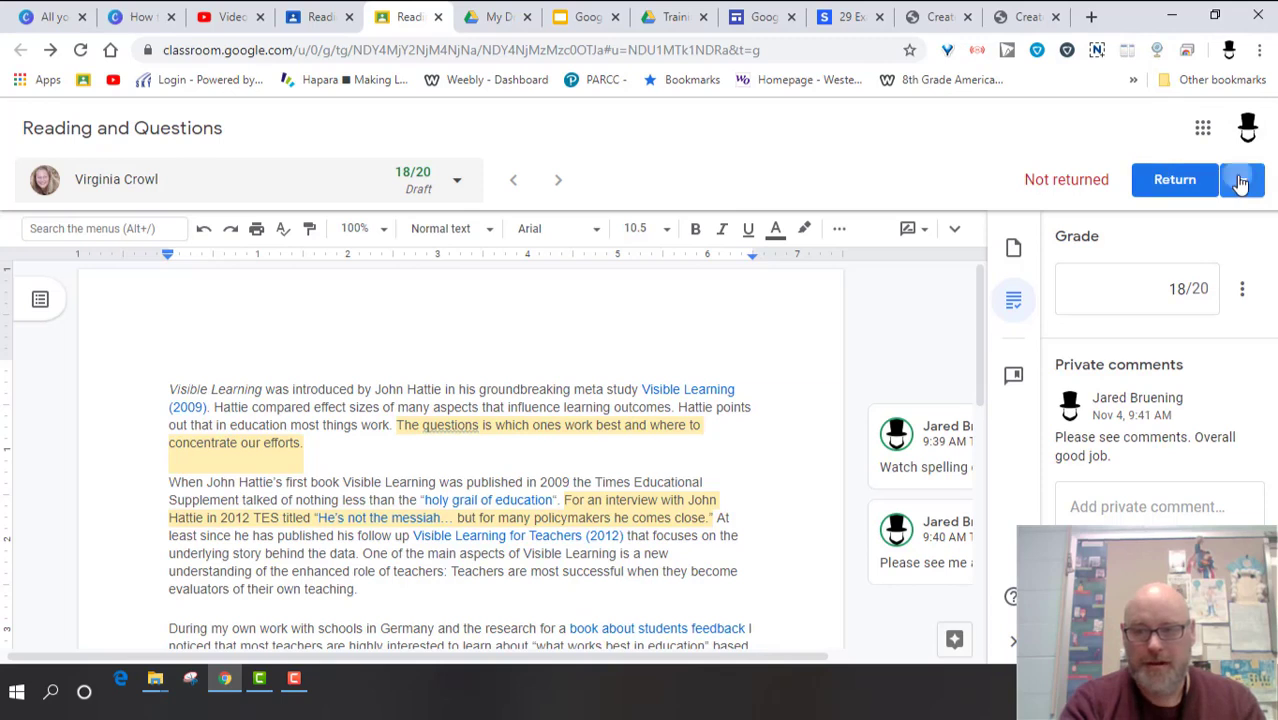
pyautogui.click(1174, 186)
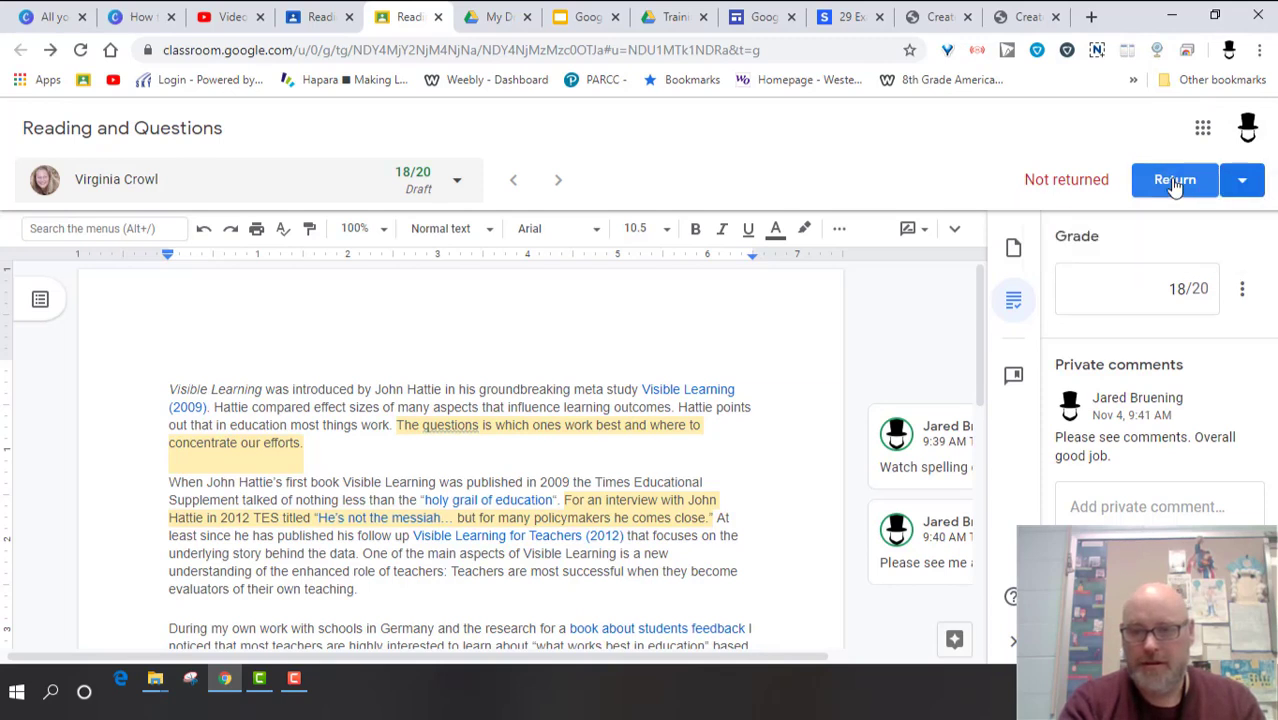
pyautogui.click(1174, 186)
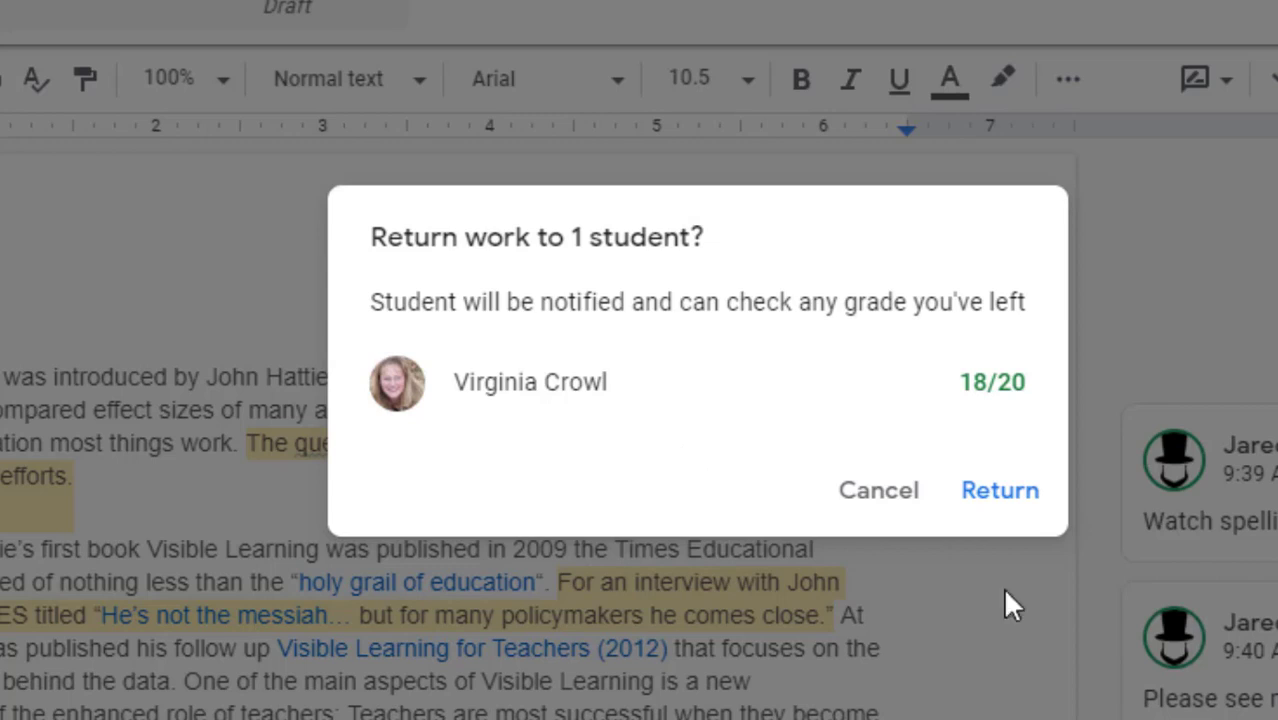
pyautogui.click(1010, 496)
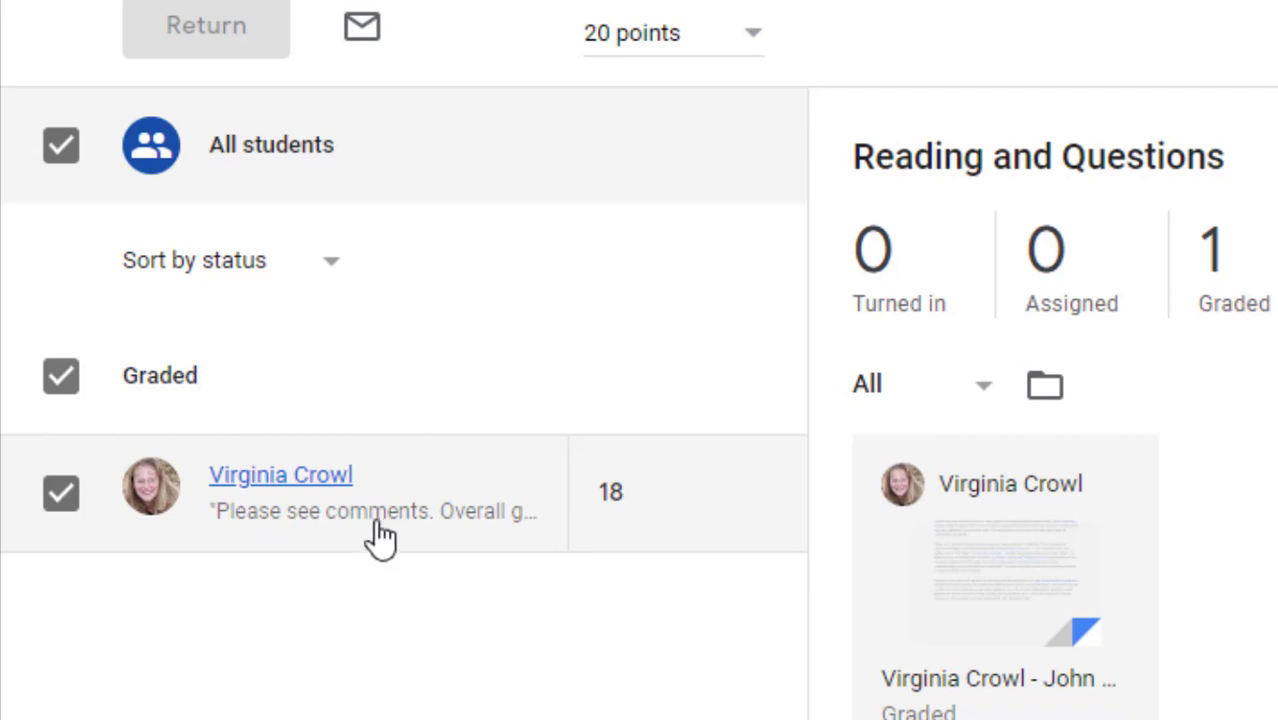
# View the student's returned submission with its grade and private comment from the assignment's student work list
pyautogui.click(308, 483)
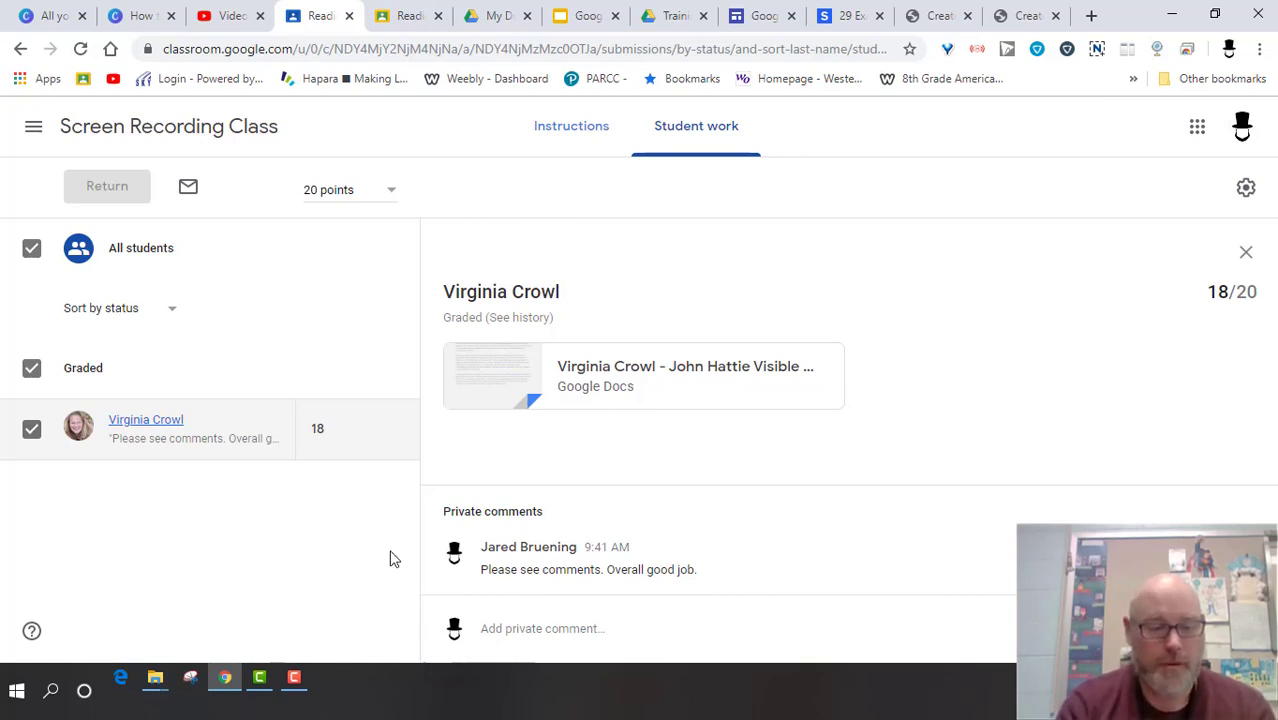
pyautogui.moveTo(299, 681)
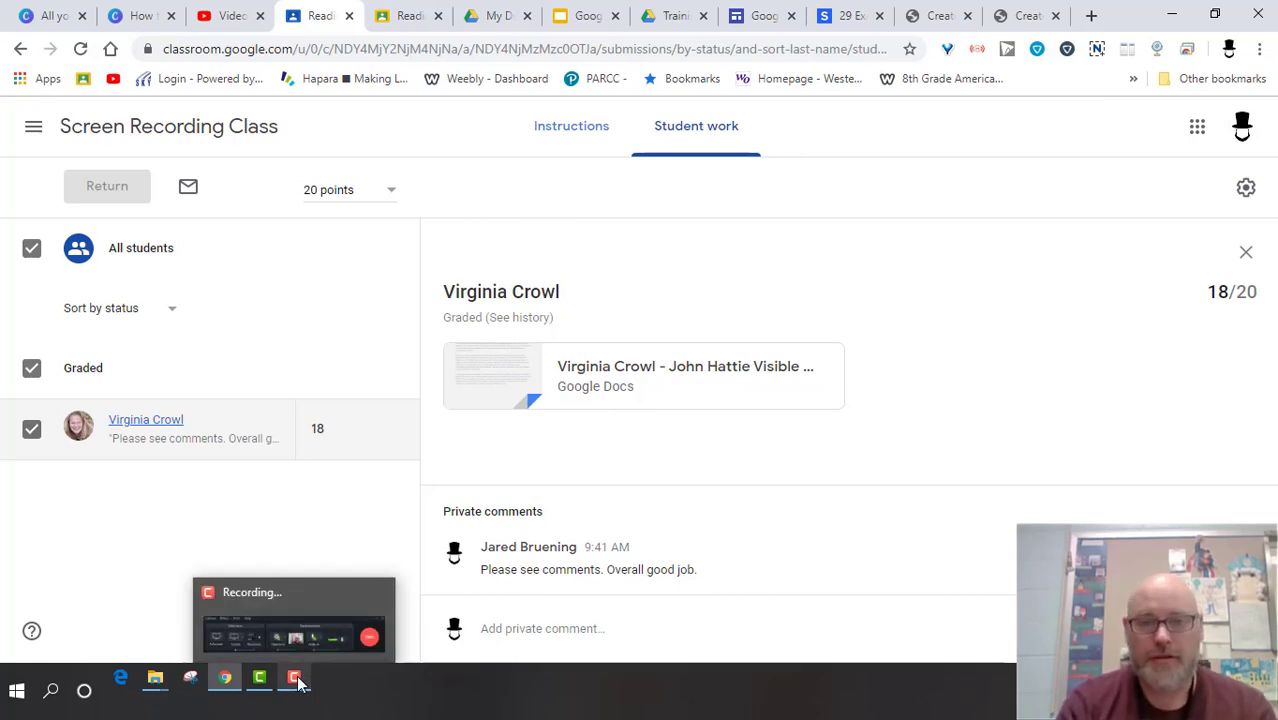